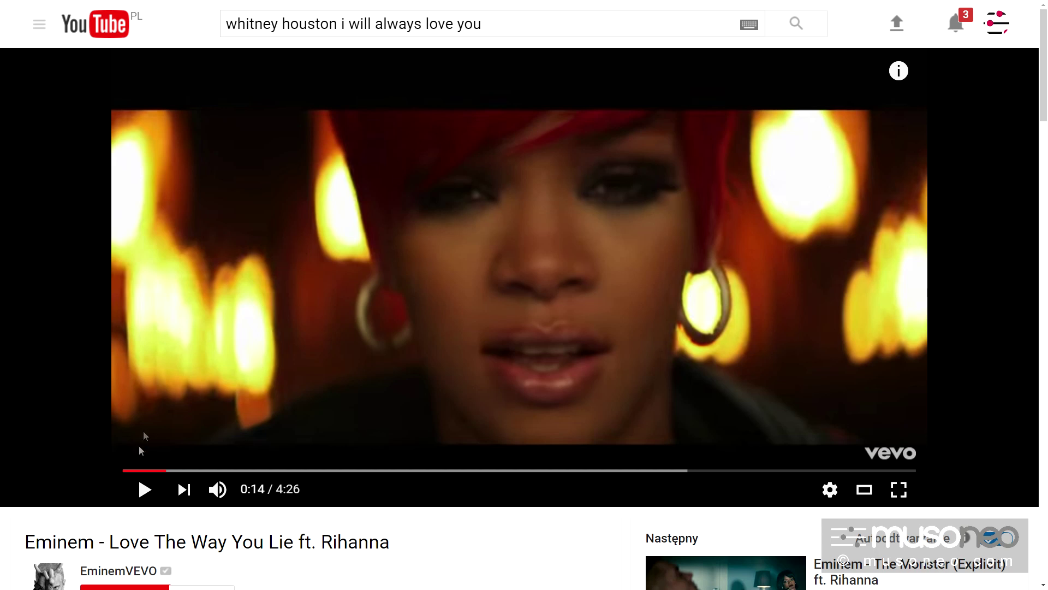
# Play the Eminem "Love The Way You Lie" video, switch to WaveLab and record its audio as a temporary file.
pyautogui.click(144, 488)
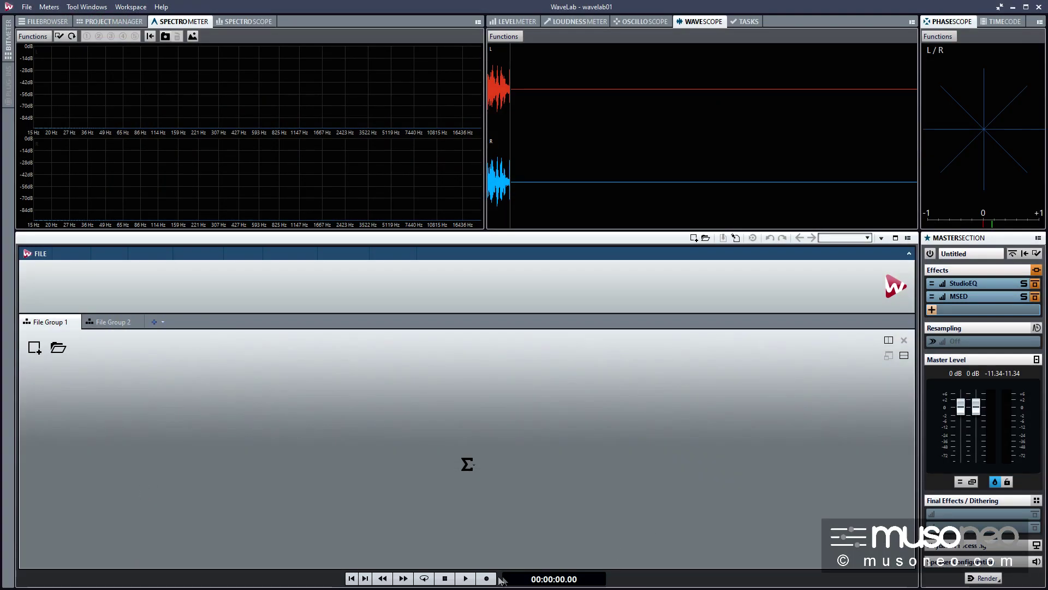
pyautogui.click(487, 578)
pyautogui.click(595, 467)
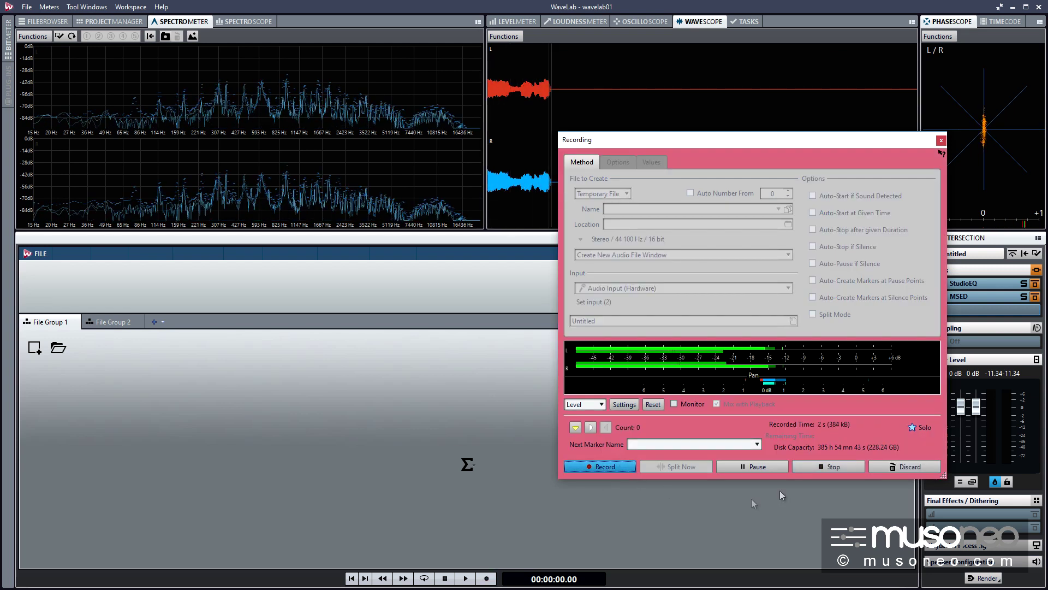
pyautogui.click(822, 467)
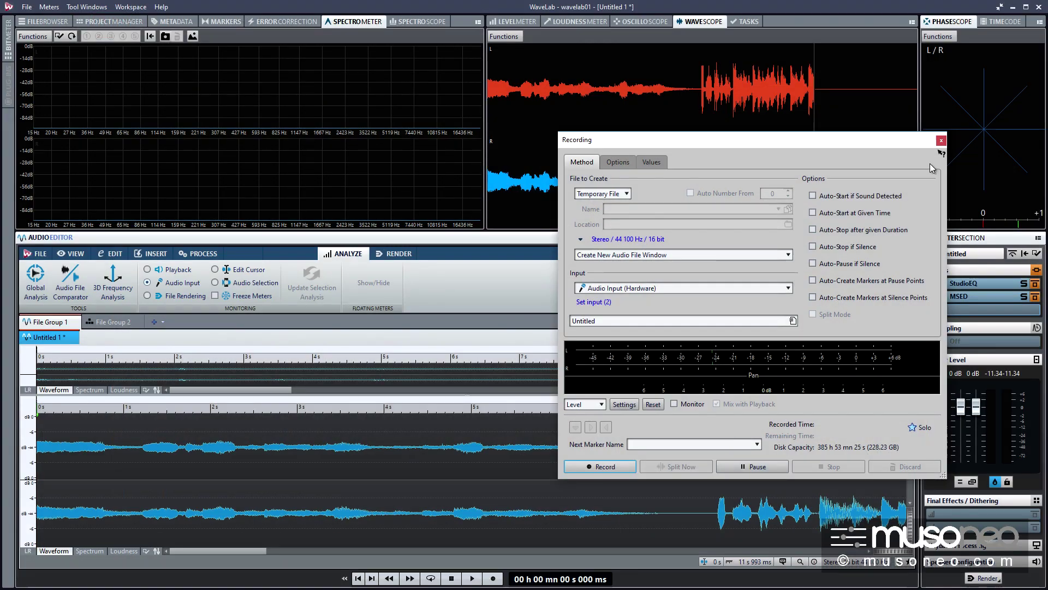
pyautogui.click(941, 141)
# Delete the part of the new recording before the vocal starts.
pyautogui.moveTo(708, 478); pyautogui.dragTo(2, 513)
pyautogui.click(660, 474)
pyautogui.moveTo(708, 474); pyautogui.dragTo(2, 476)
pyautogui.press('Delete')
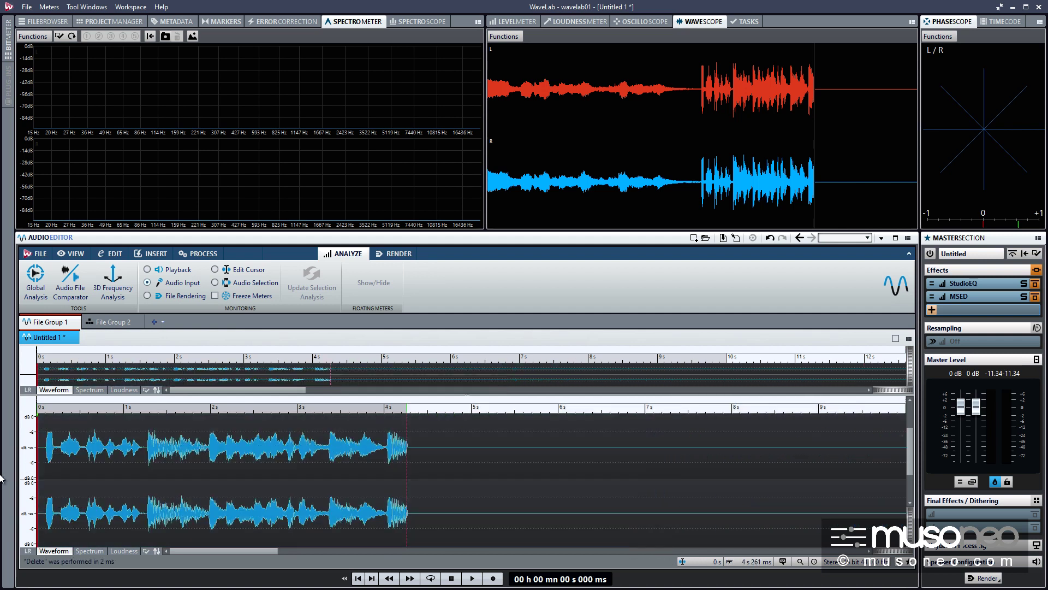
# Normalize the whole recording's level with the EBU R-128 Recommendation preset.
pyautogui.click(142, 477)
pyautogui.moveTo(146, 477); pyautogui.dragTo(44, 481)
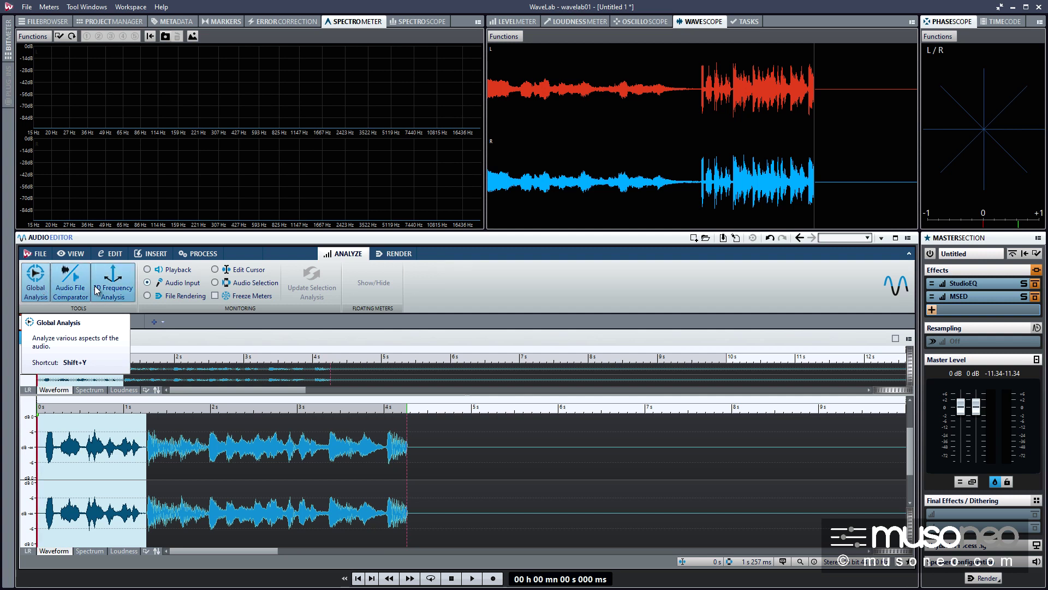
pyautogui.click(136, 470)
pyautogui.click(199, 254)
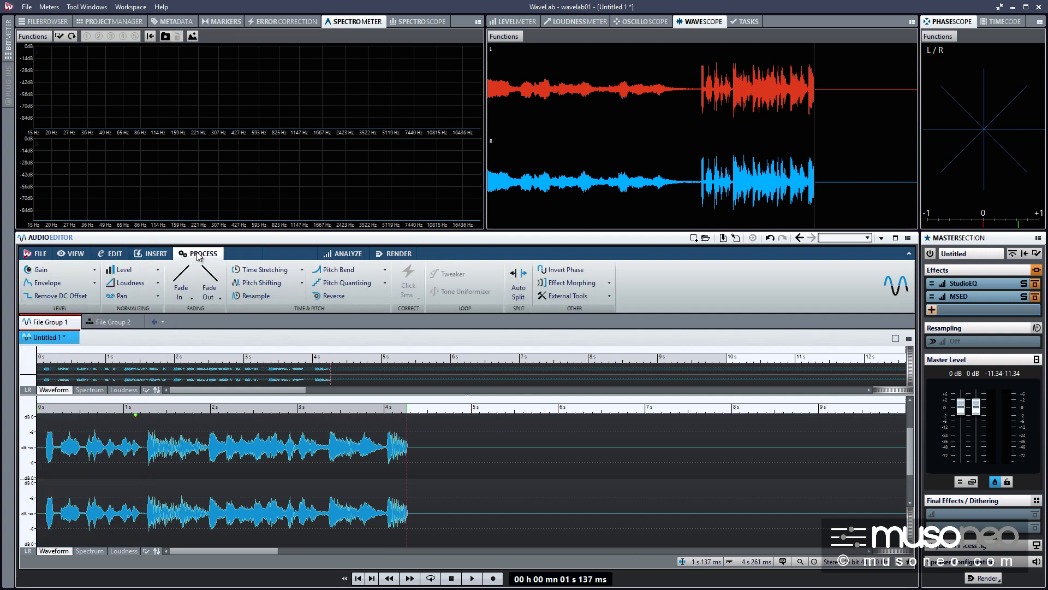
pyautogui.click(157, 270)
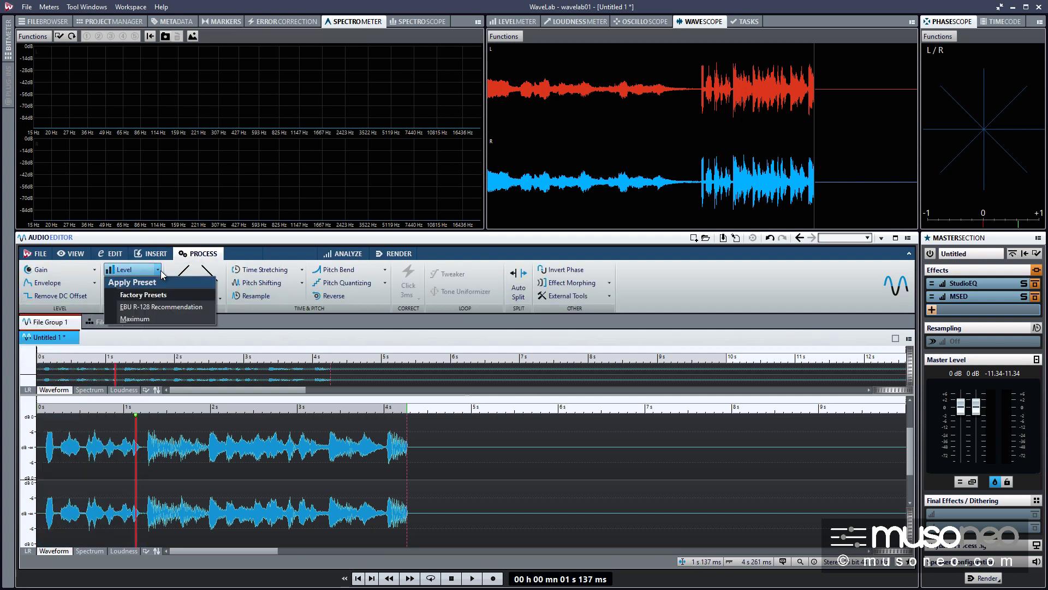
pyautogui.click(141, 309)
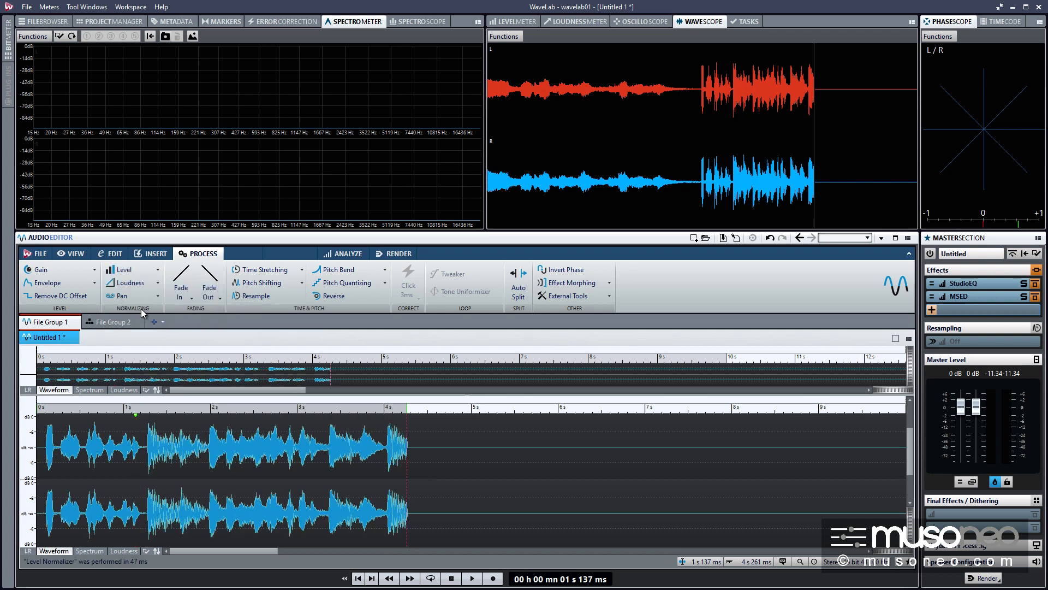
# Play the normalized recording and select its opening vocal phrase, about 1.16 s long, for looped playback.
pyautogui.moveTo(147, 411); pyautogui.dragTo(24, 431)
pyautogui.press('space')
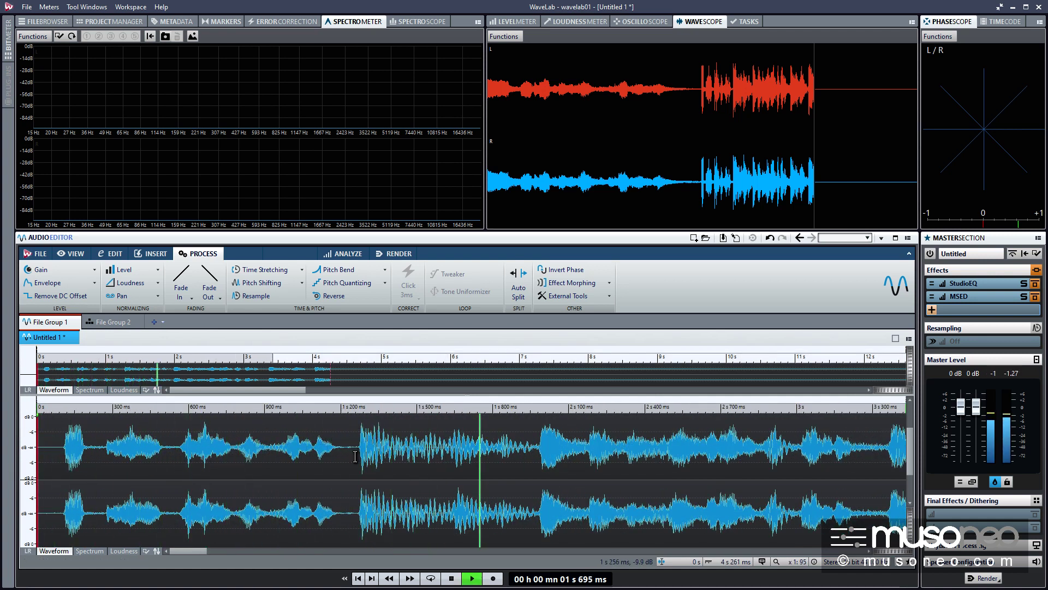
pyautogui.press('space')
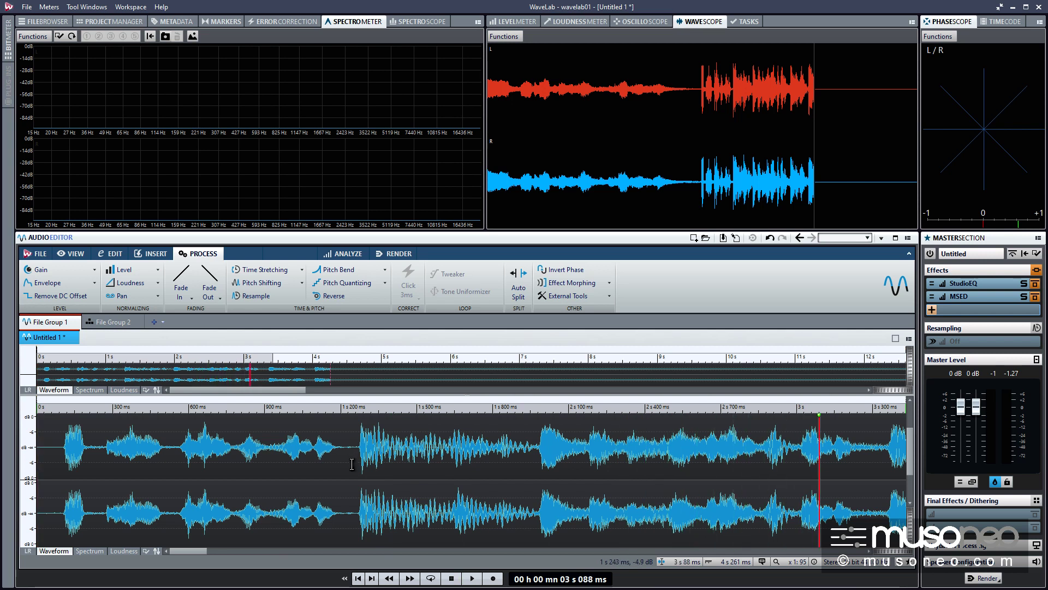
pyautogui.moveTo(352, 464); pyautogui.dragTo(56, 464)
pyautogui.click(425, 580)
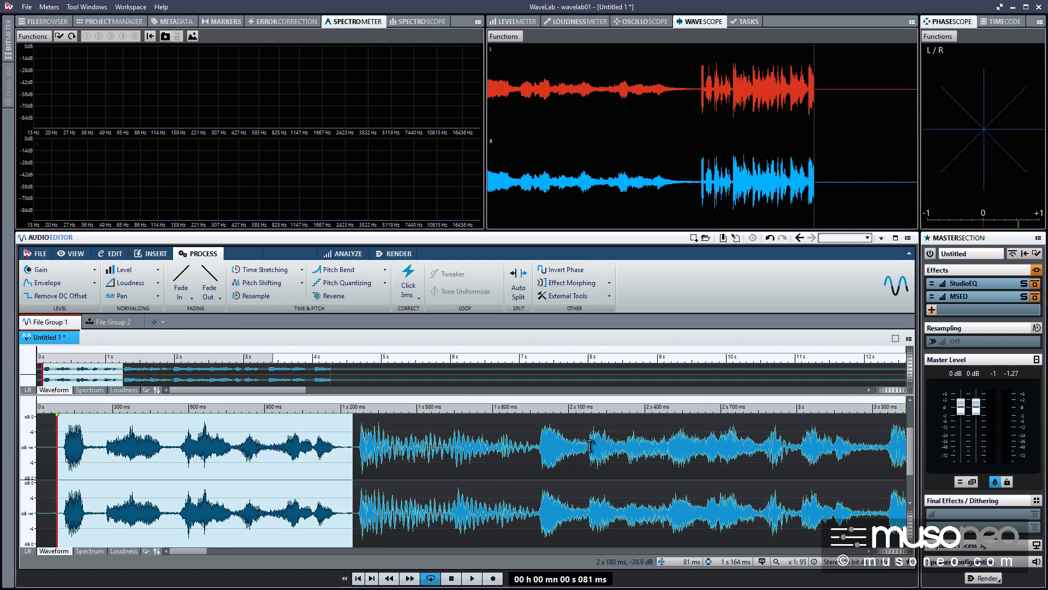
# Activate the bypassed MSED effect in the master section and place its open settings window over the spectrometer.
pyautogui.click(1035, 296)
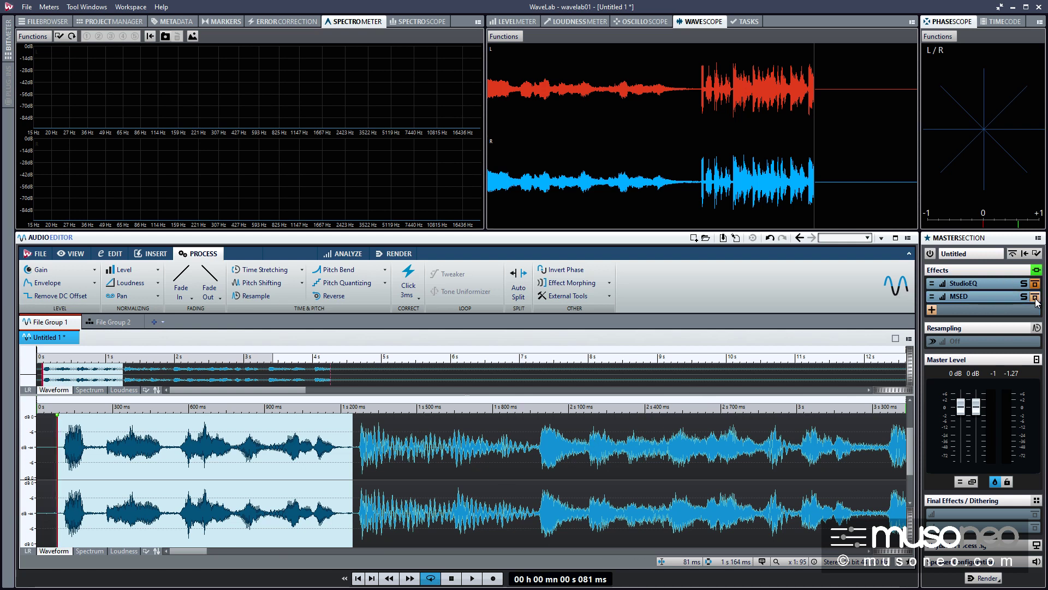
pyautogui.click(958, 295)
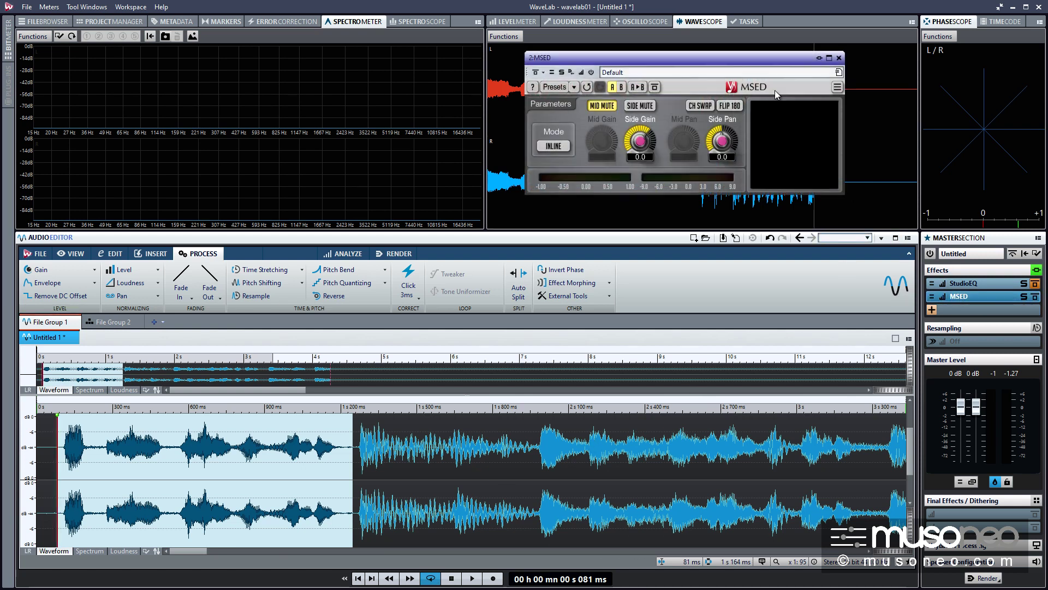
pyautogui.moveTo(734, 55); pyautogui.dragTo(303, 65)
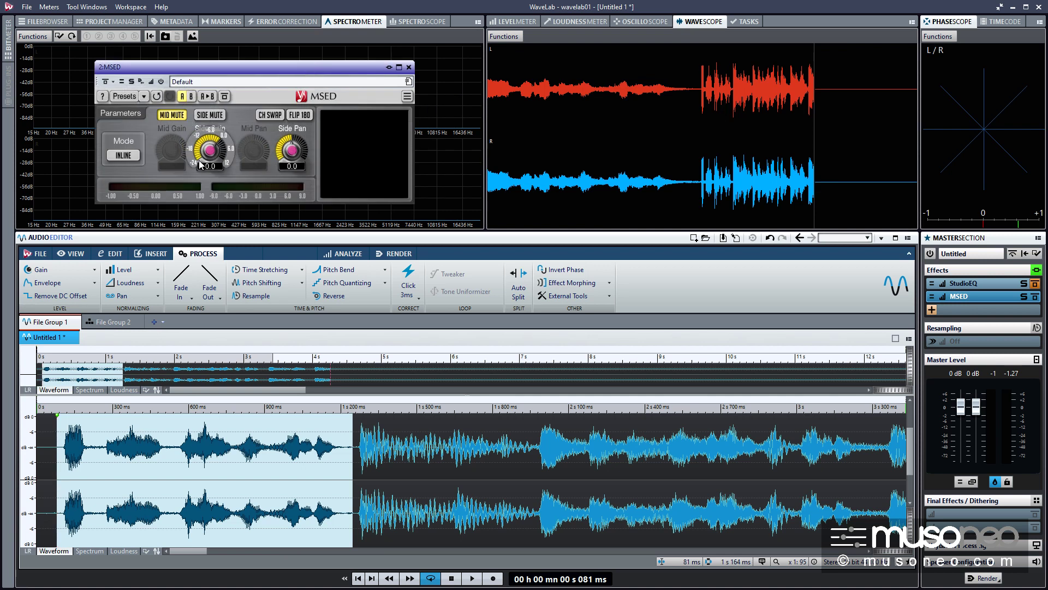
# Audition only the mid signal of the looped phrase by muting the side and unmuting the mid in MSED.
pyautogui.click(209, 115)
pyautogui.click(171, 115)
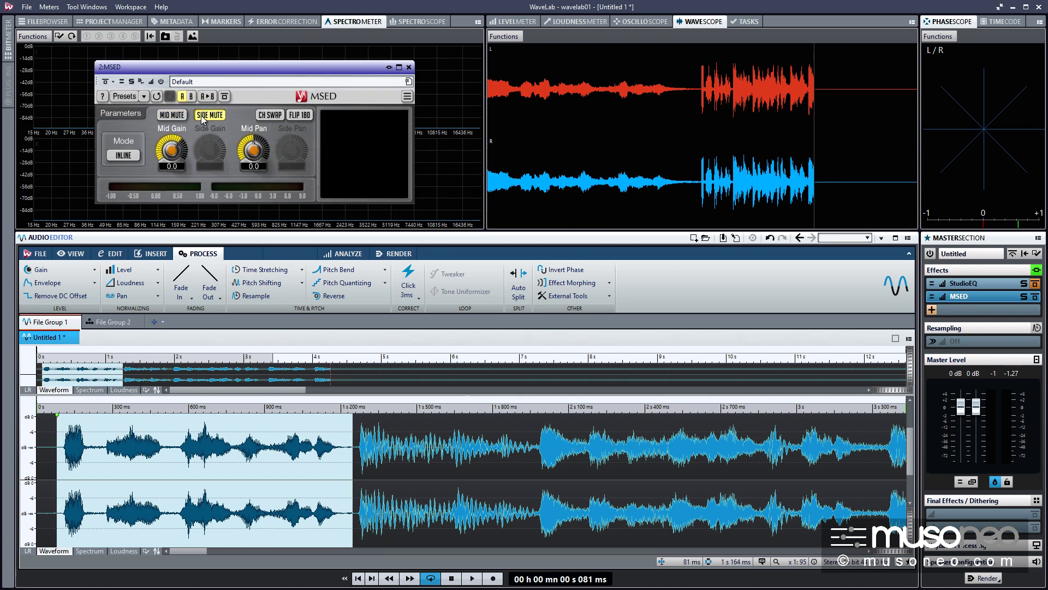
pyautogui.press('space')
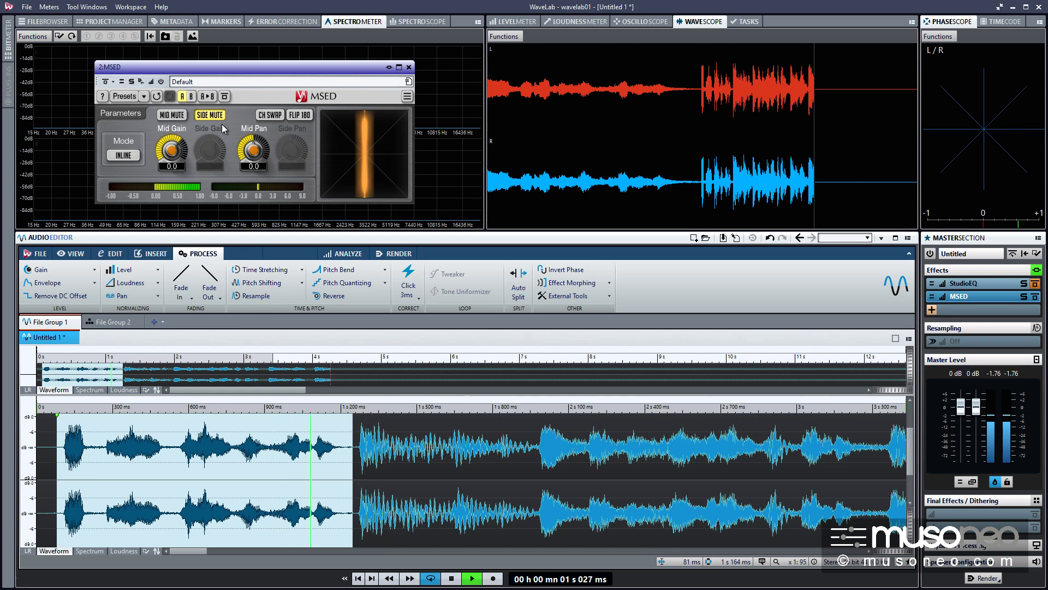
pyautogui.press('space')
# Audition only the side signal of the looped phrase with the mid muted, and unmute the mid again after playback.
pyautogui.click(210, 115)
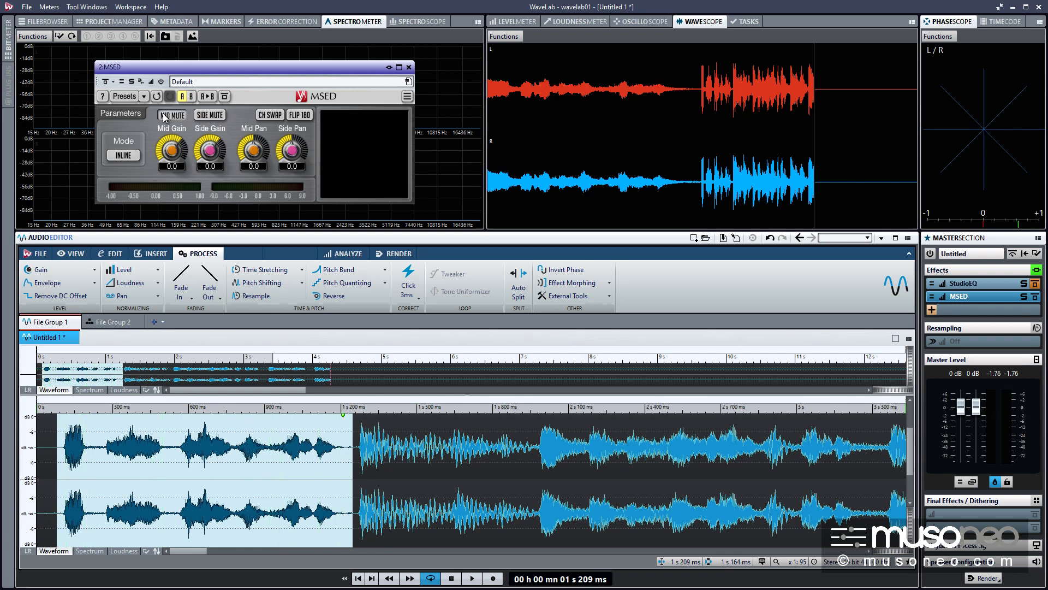
pyautogui.click(171, 115)
pyautogui.press('space')
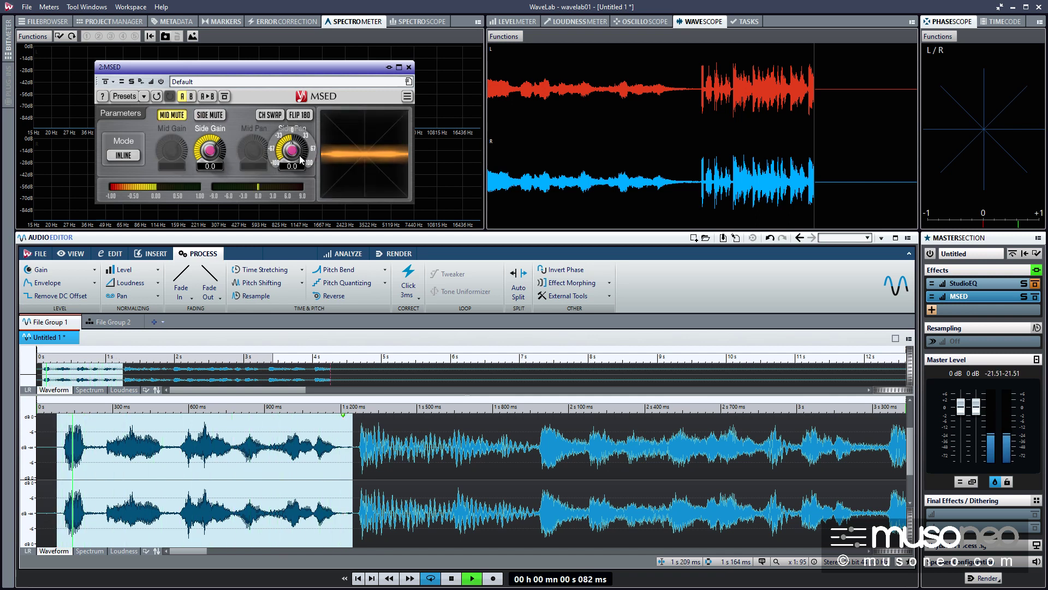
pyautogui.press('space')
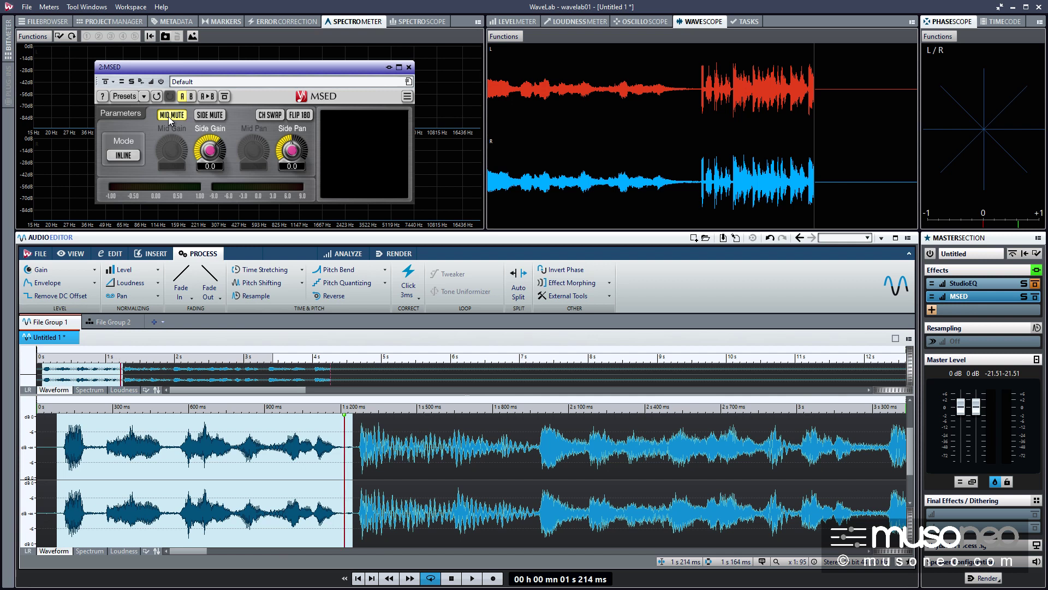
pyautogui.click(168, 116)
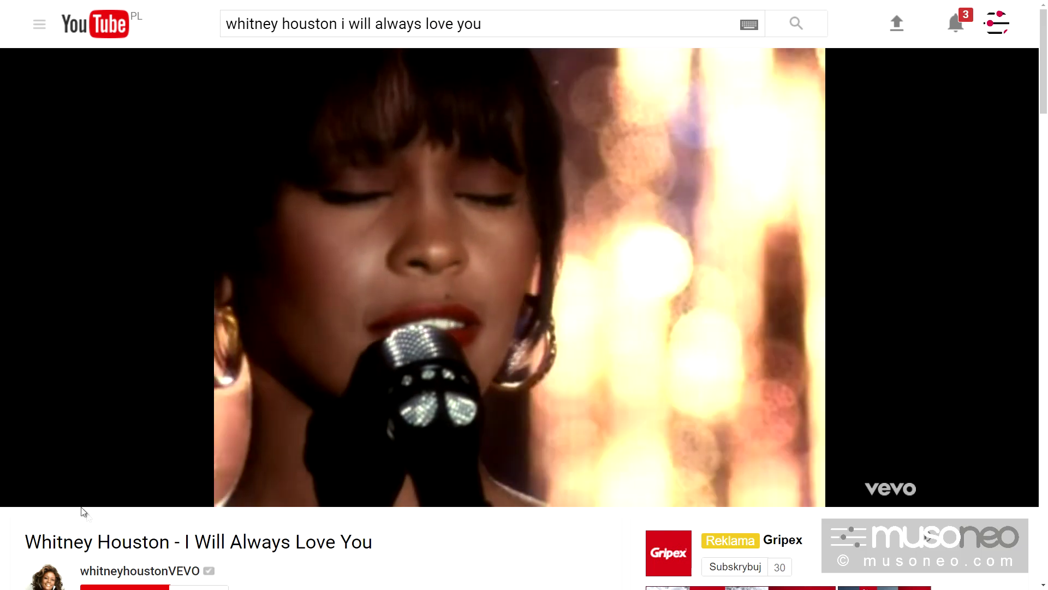
# Switch from the Whitney Houston "I Will Always Love You" video to WaveLab and record its audio into a new temporary file.
pyautogui.hotkey('alt', 'Tab')
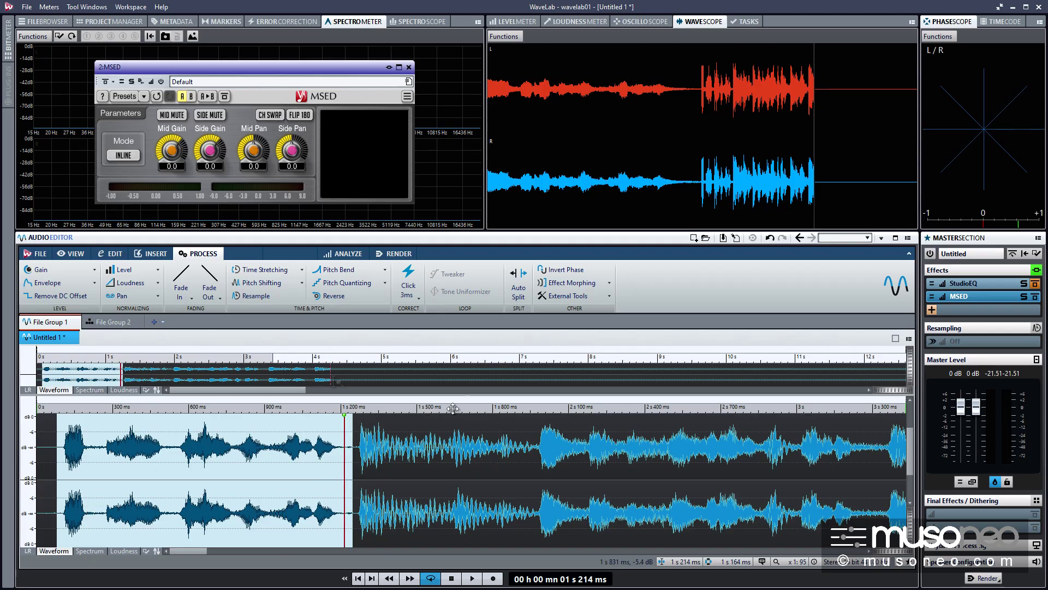
pyautogui.click(492, 580)
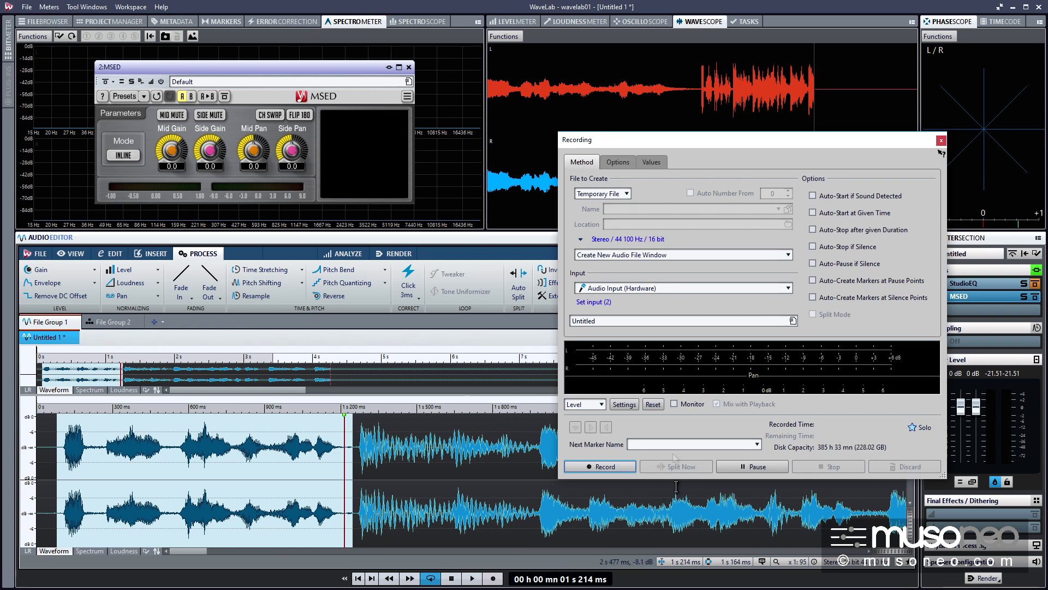
pyautogui.click(604, 469)
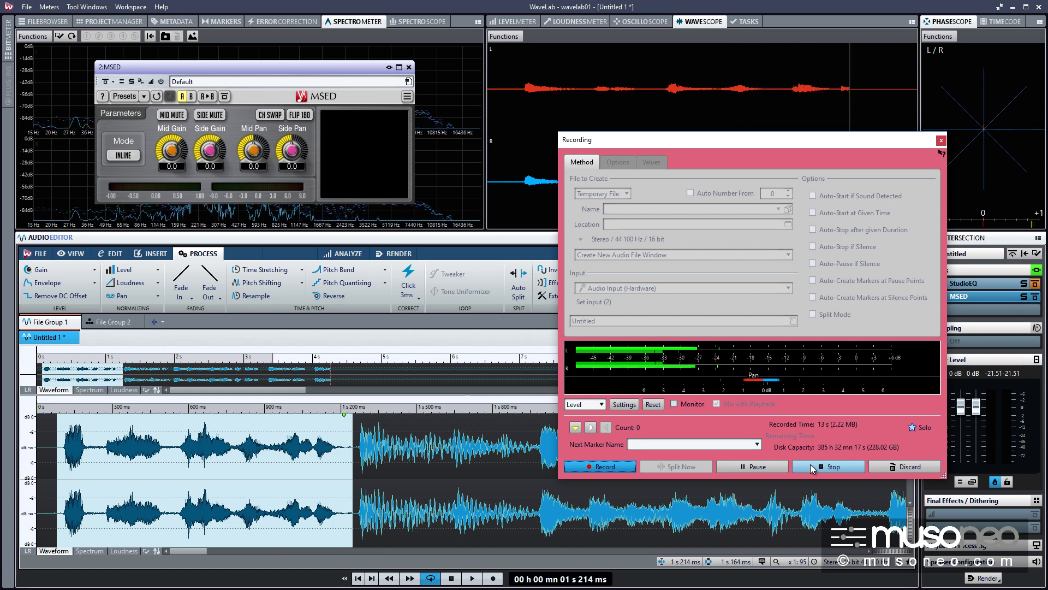
pyautogui.click(812, 467)
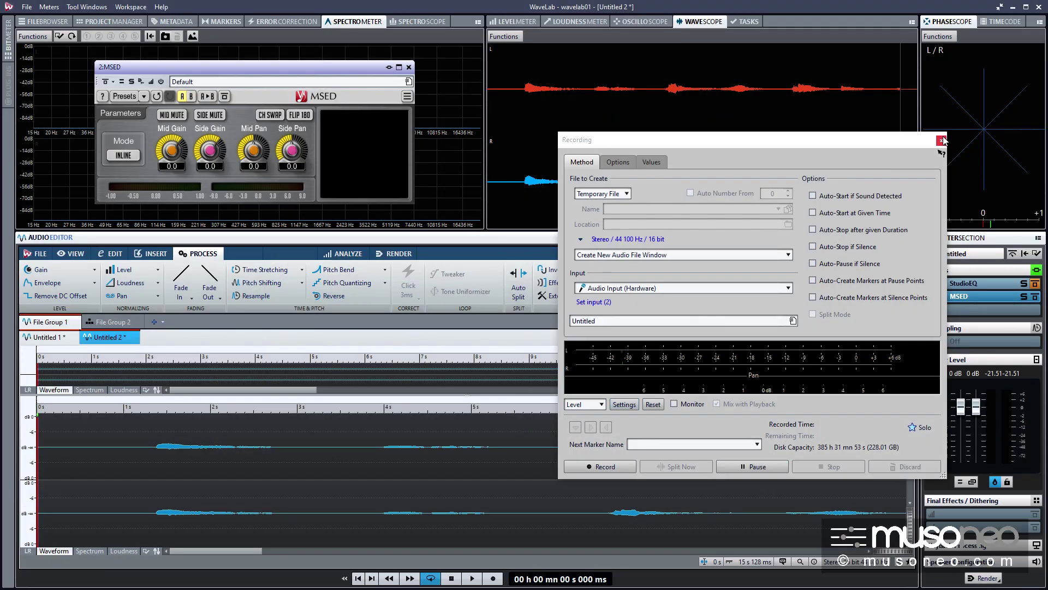
pyautogui.click(942, 140)
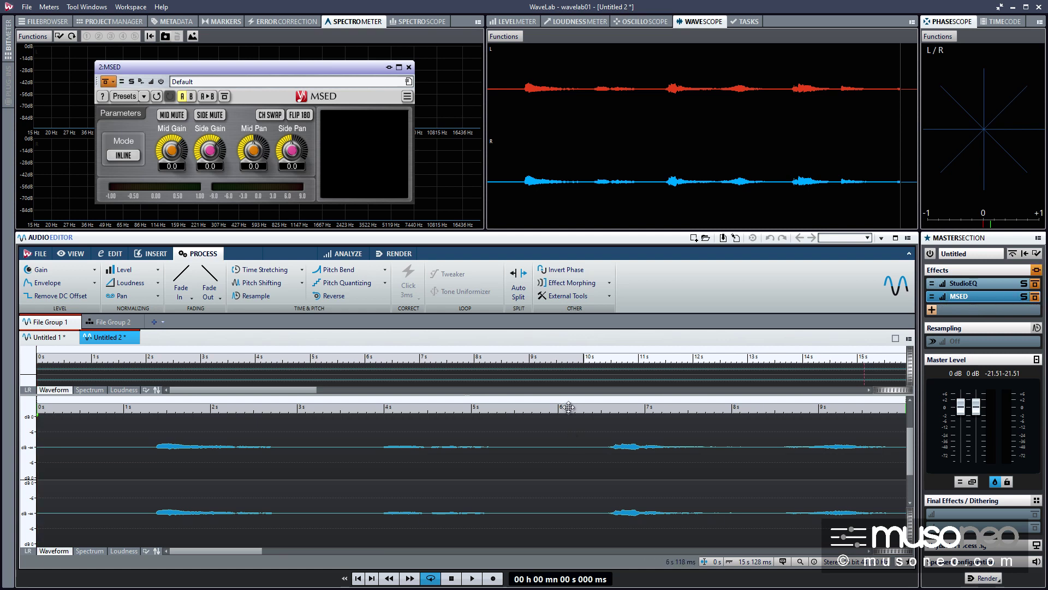
# Normalize the second recording's level with the EBU R-128 Recommendation preset.
pyautogui.scroll(-3, 572, 440)
pyautogui.click(568, 440)
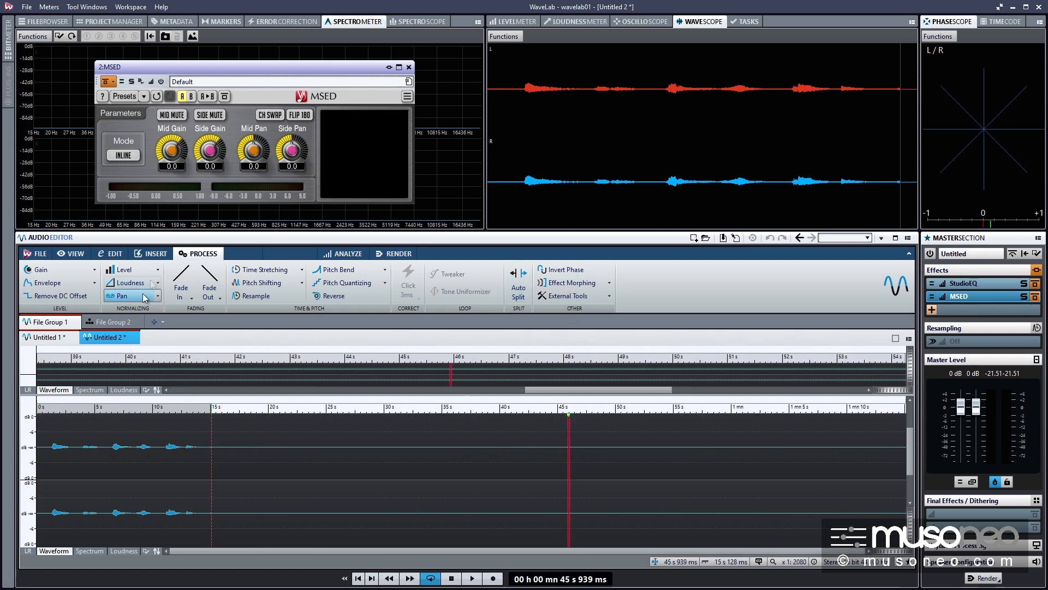
pyautogui.click(158, 269)
pyautogui.click(139, 306)
# Play the second recording from about 1 s with only the side muted in MSED to hear its mid signal.
pyautogui.click(171, 114)
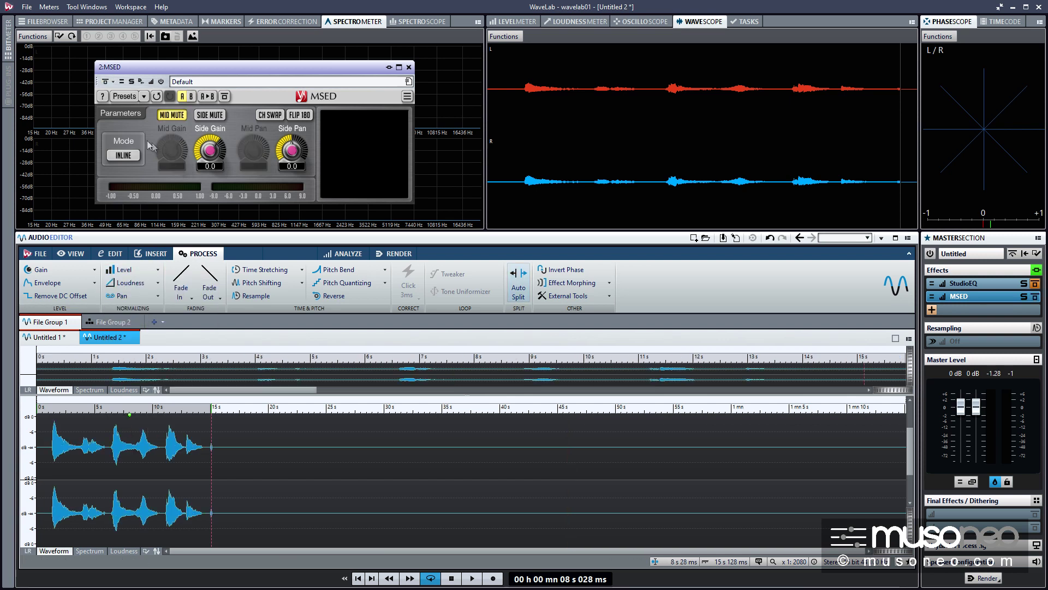
pyautogui.click(171, 114)
pyautogui.click(209, 115)
pyautogui.click(42, 405)
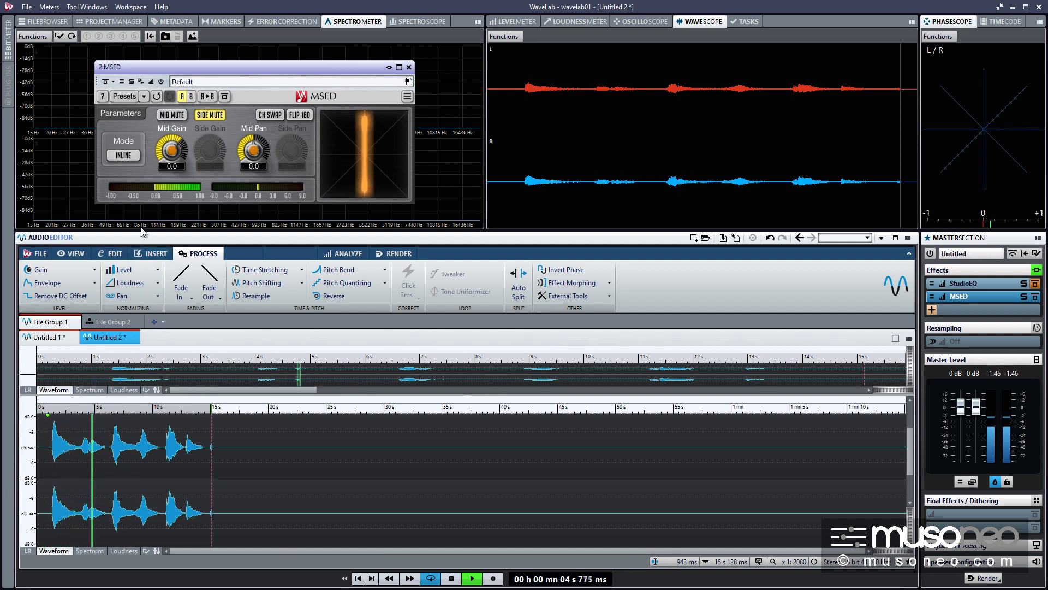
pyautogui.press('space')
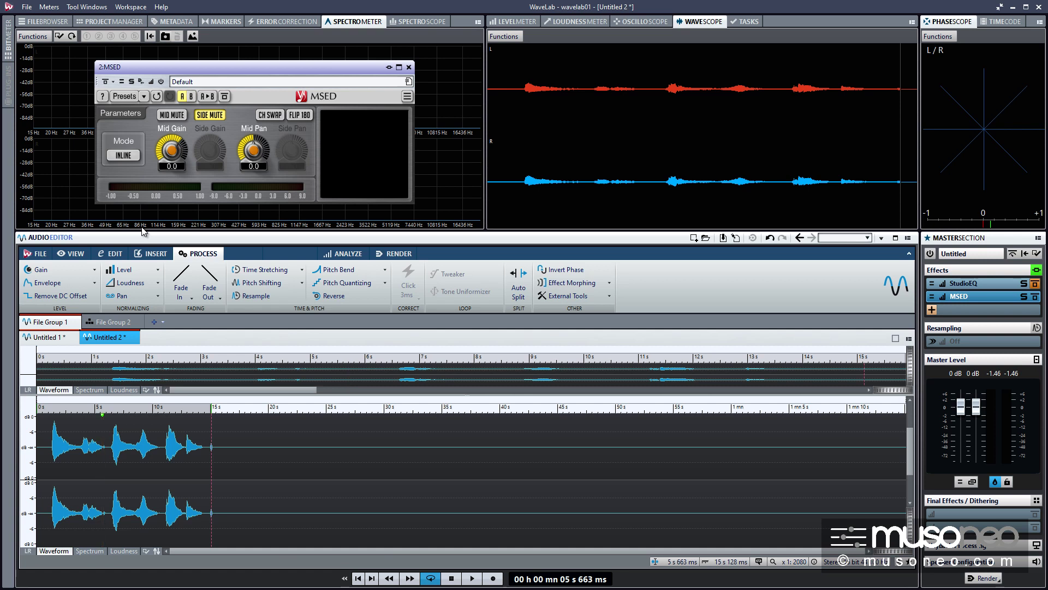
# Mute the mid and unmute the side in MSED, and play the second recording's side signal.
pyautogui.click(183, 115)
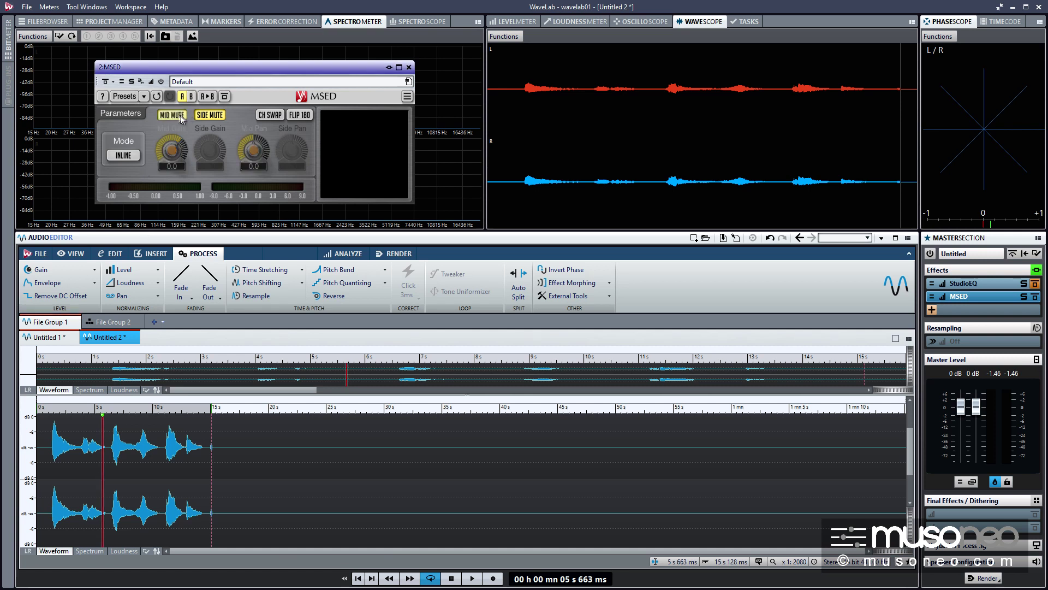
pyautogui.click(202, 115)
pyautogui.press('space')
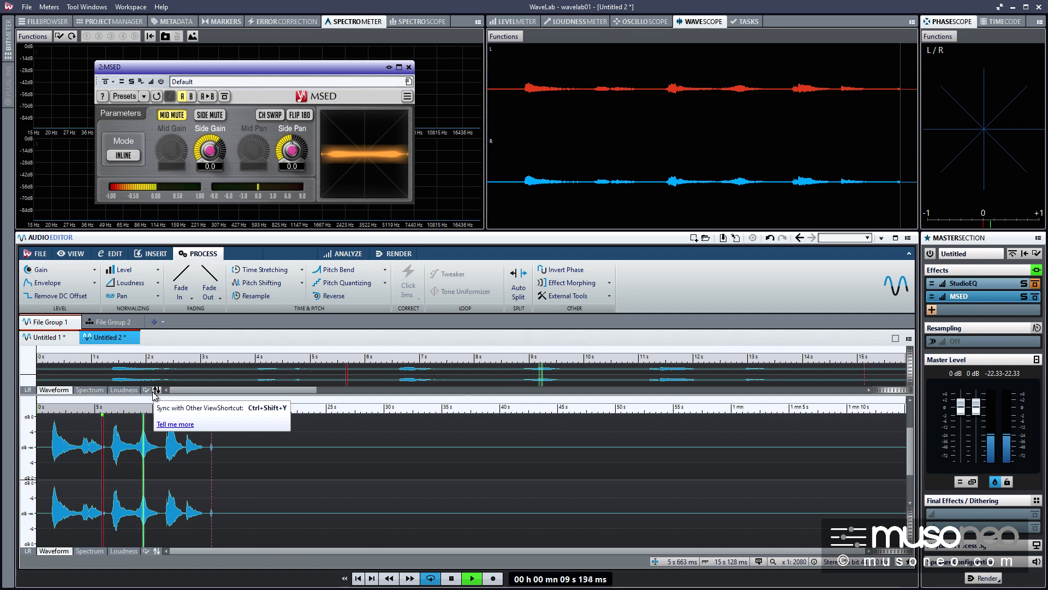
pyautogui.press('space')
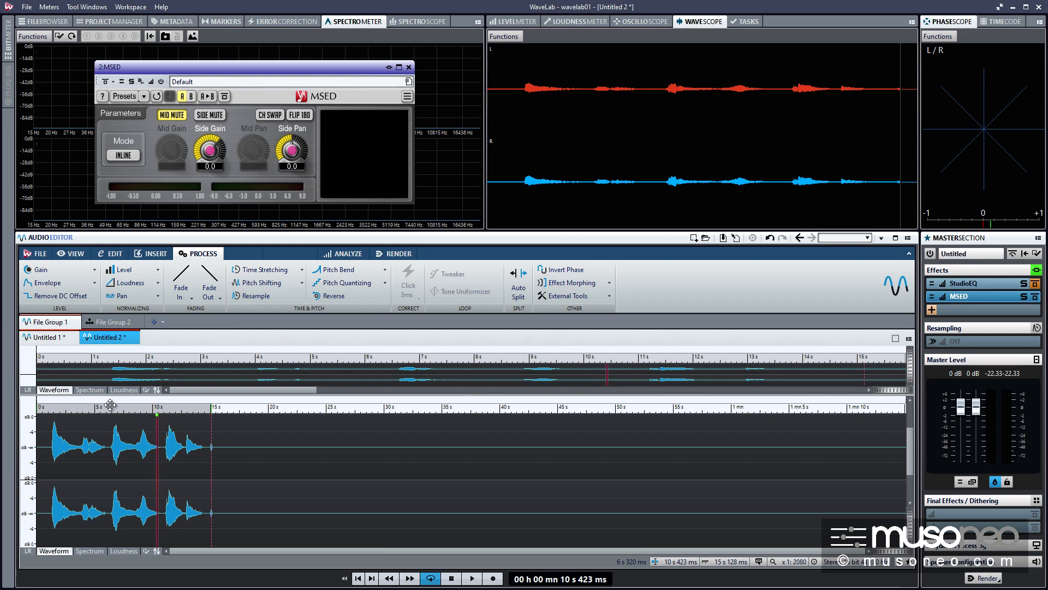
# Unmute the mid in MSED and play the second recording in full stereo from about 2.2 s, moving on to the phrase at about 11.5 s.
pyautogui.moveTo(110, 404); pyautogui.dragTo(63, 415)
pyautogui.click(172, 115)
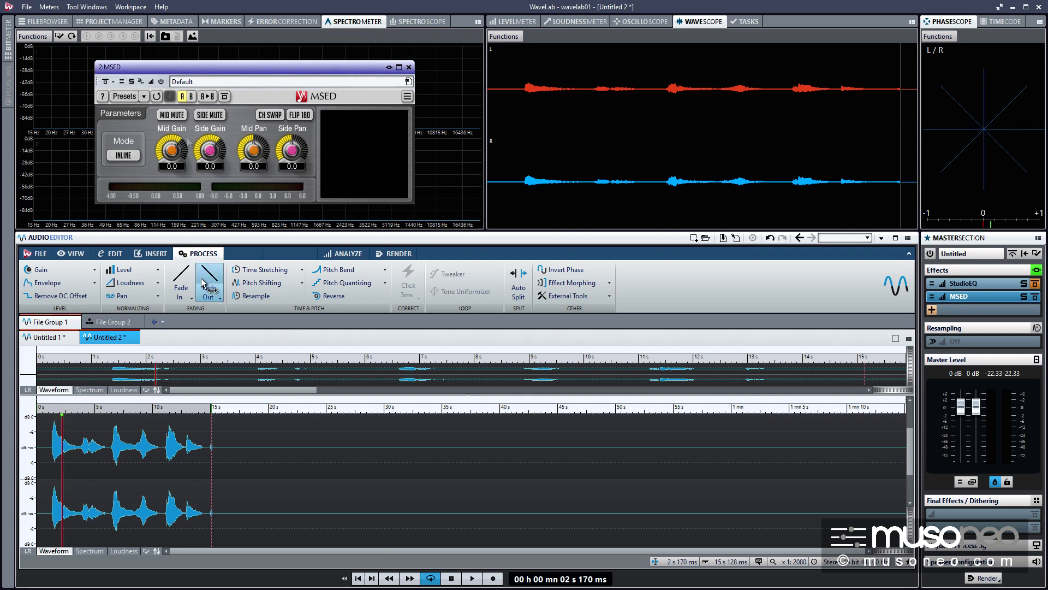
pyautogui.press('space')
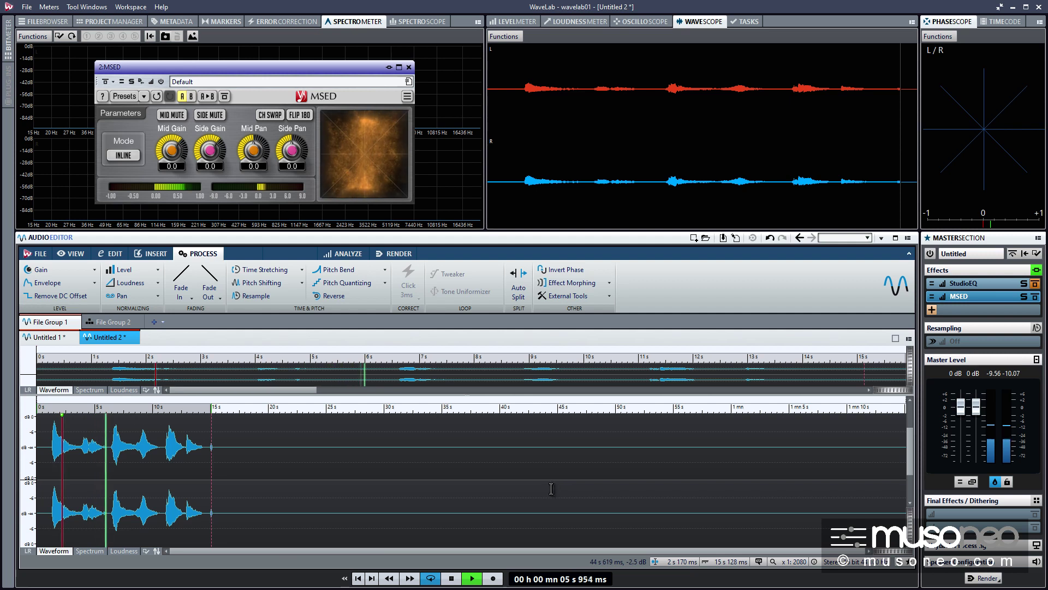
pyautogui.click(172, 461)
pyautogui.scroll(5, 173, 461)
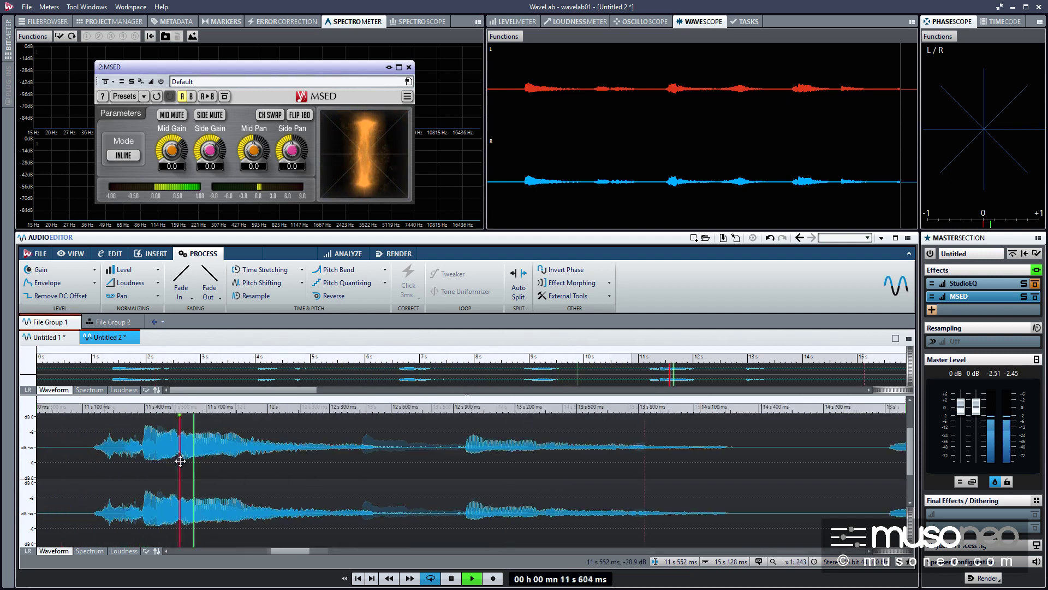
# Select the short phrase onset of about 301 ms just before the phrase at about 11.4 s, and audition it looped with StudioEQ open.
pyautogui.click(96, 412)
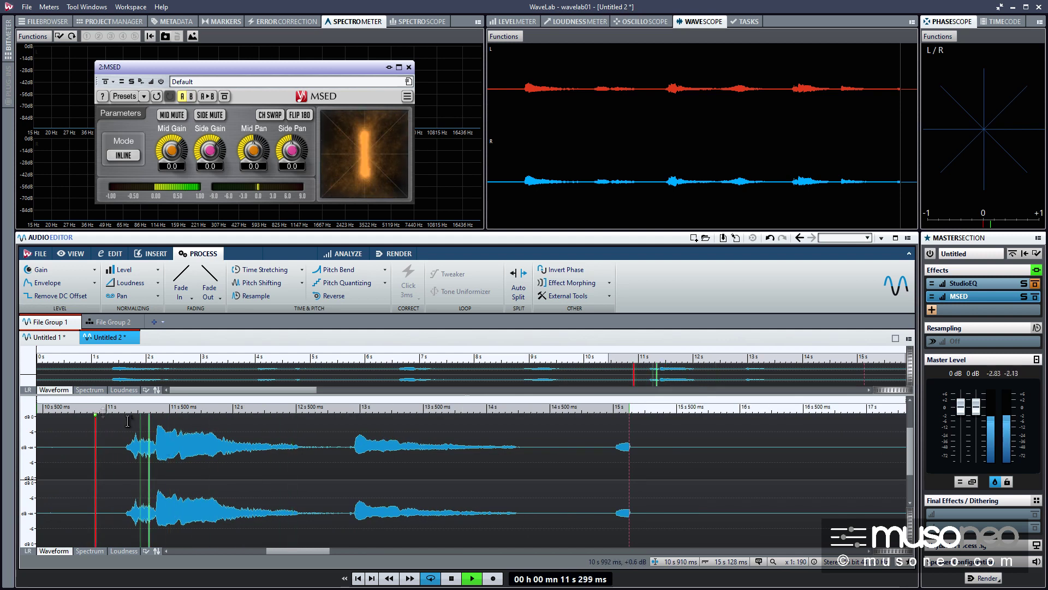
pyautogui.moveTo(120, 477); pyautogui.dragTo(157, 476)
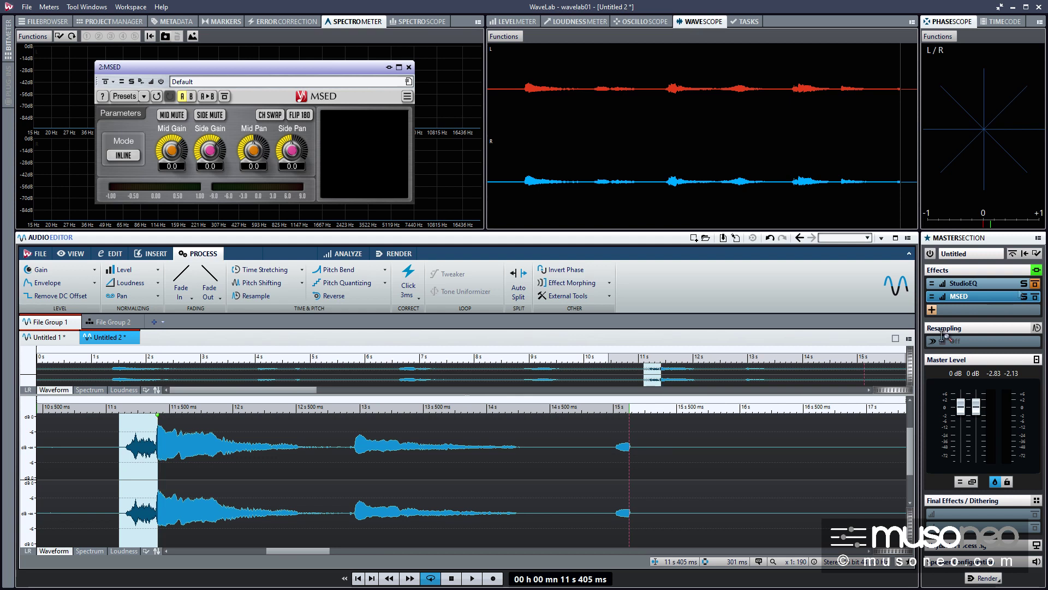
pyautogui.click(431, 578)
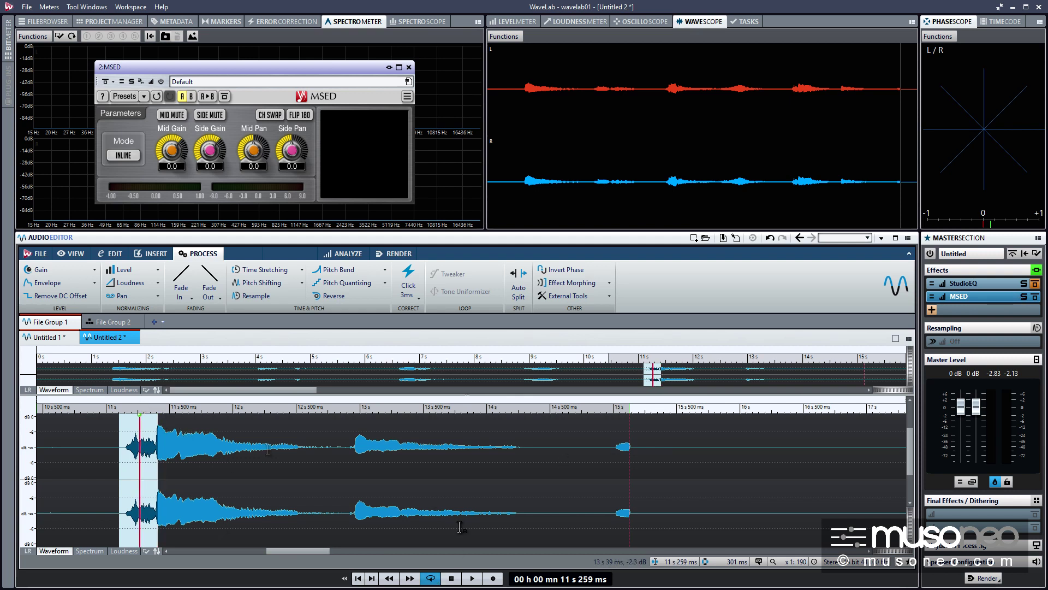
pyautogui.click(1035, 284)
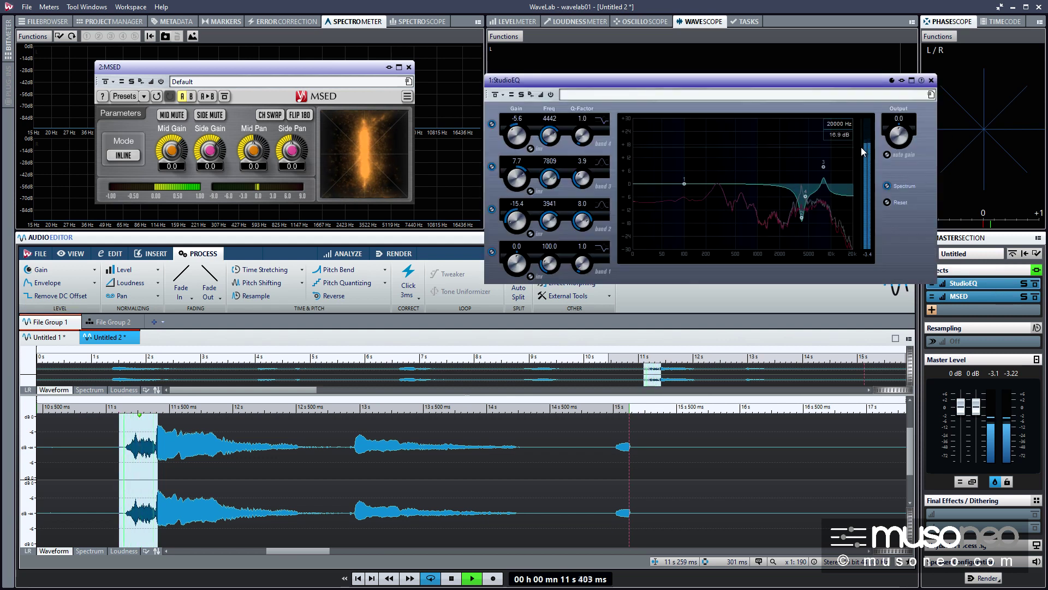
pyautogui.press('space')
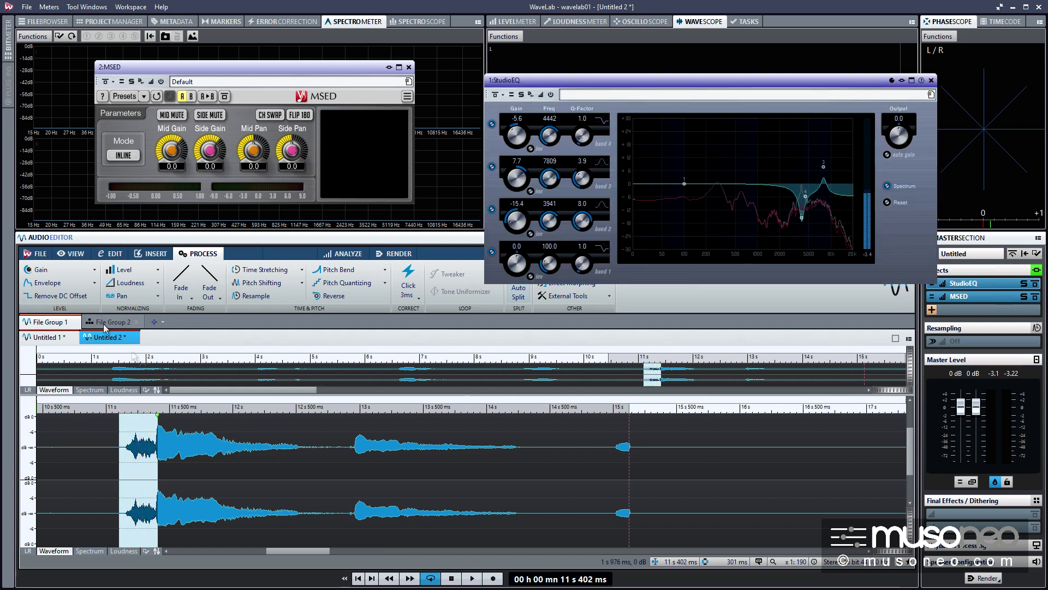
# Render the selected audio range in place through the Master Section effects.
pyautogui.click(394, 253)
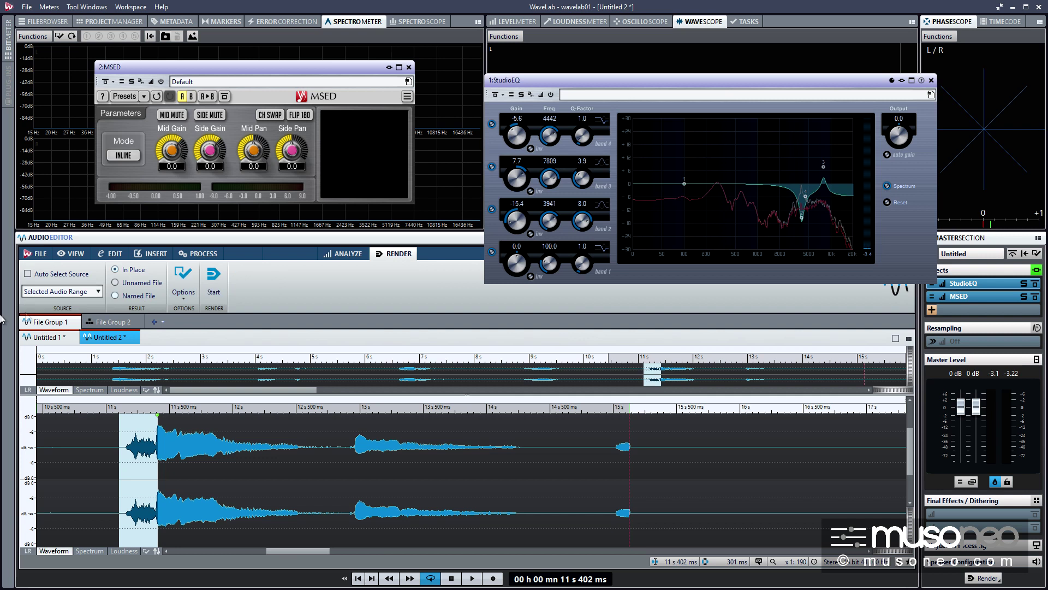
pyautogui.click(44, 292)
pyautogui.click(45, 299)
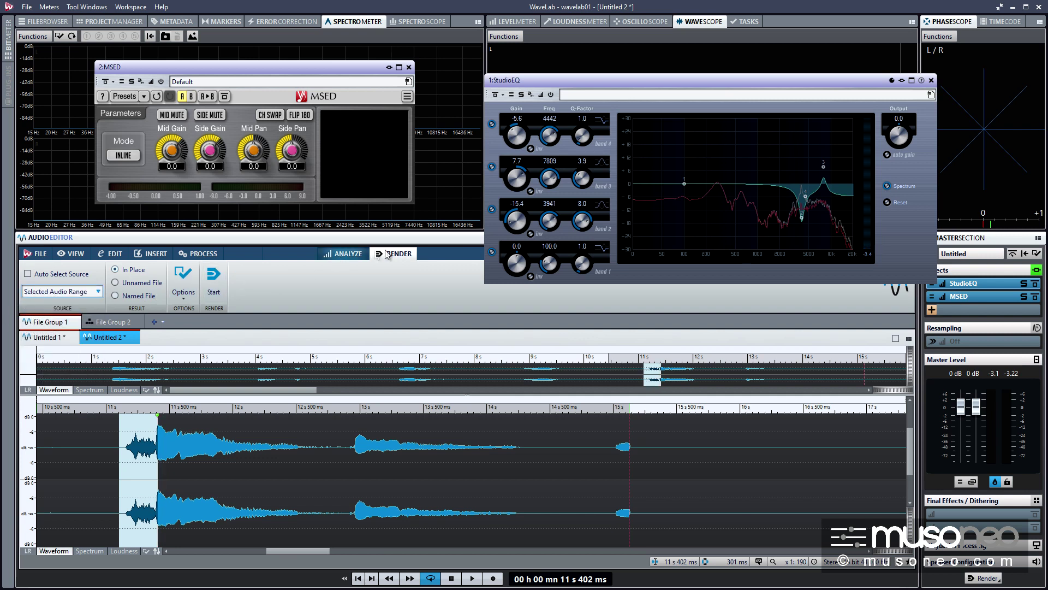
pyautogui.click(214, 277)
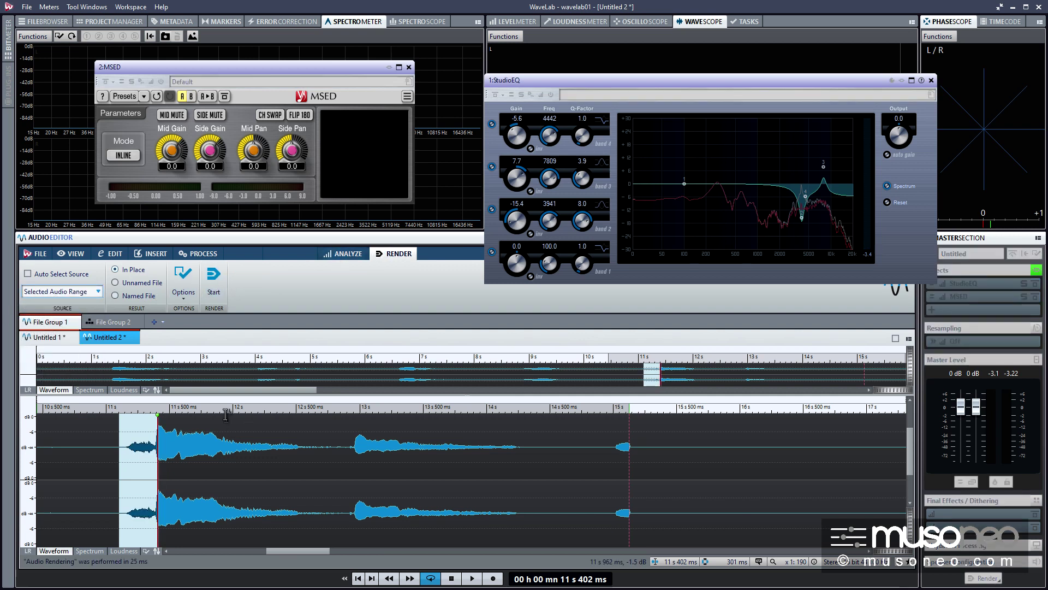
# Play the second recording from about 6.5 s through the rendered passage to check the result.
pyautogui.moveTo(223, 409); pyautogui.dragTo(169, 404)
pyautogui.click(125, 410)
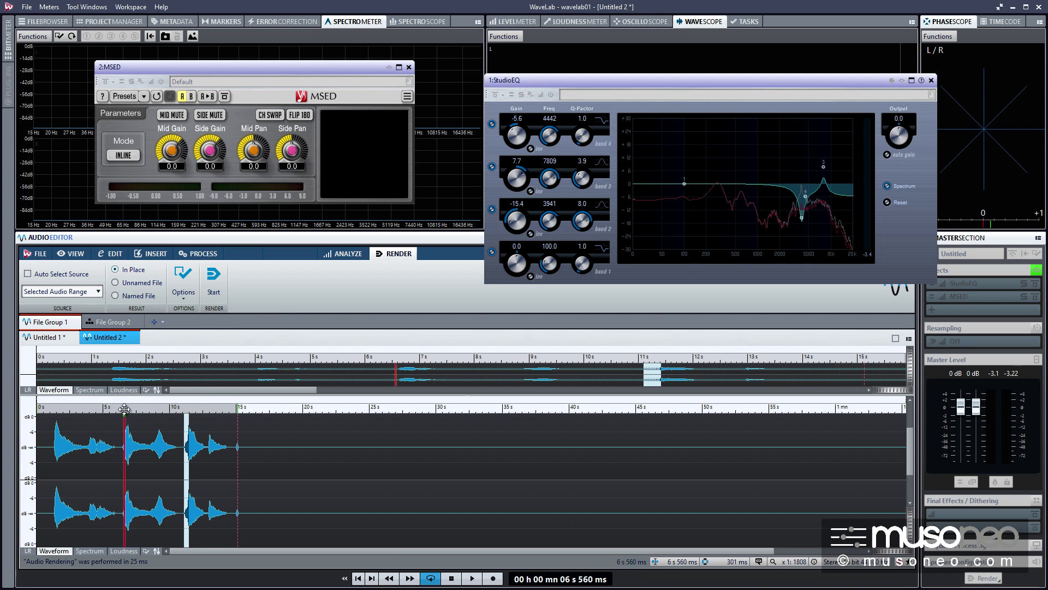
pyautogui.press('space')
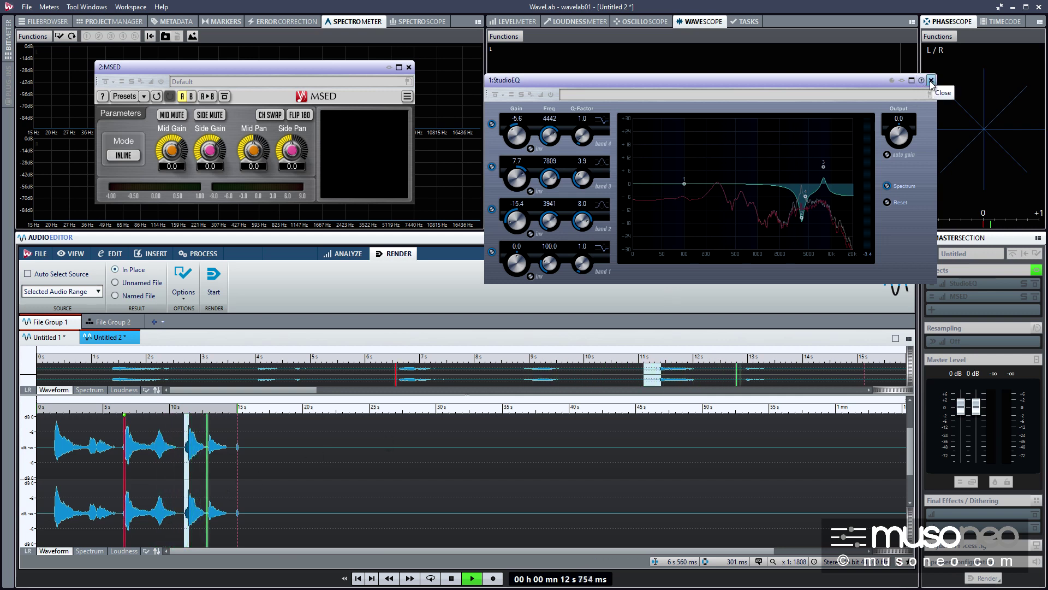
pyautogui.press('space')
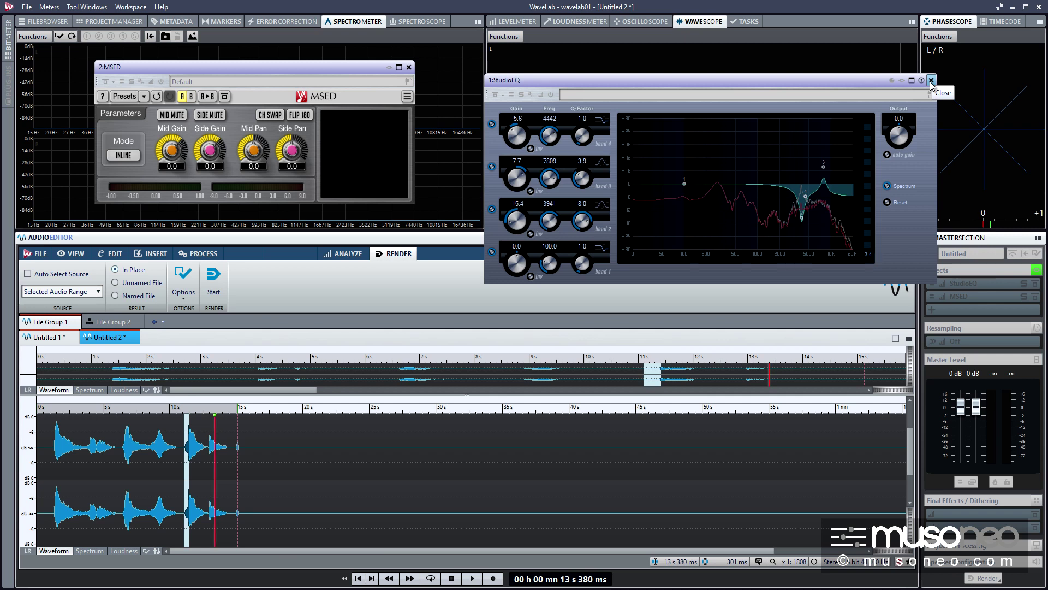
# Close the StudioEQ and MSED windows and turn the Master Section back on.
pyautogui.click(930, 81)
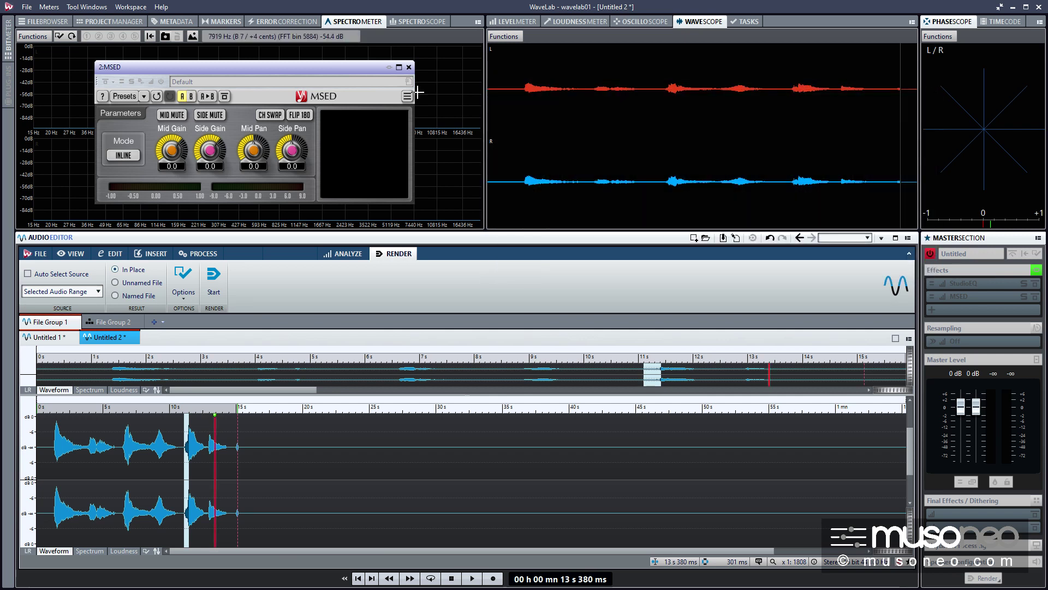
pyautogui.click(410, 67)
pyautogui.click(930, 254)
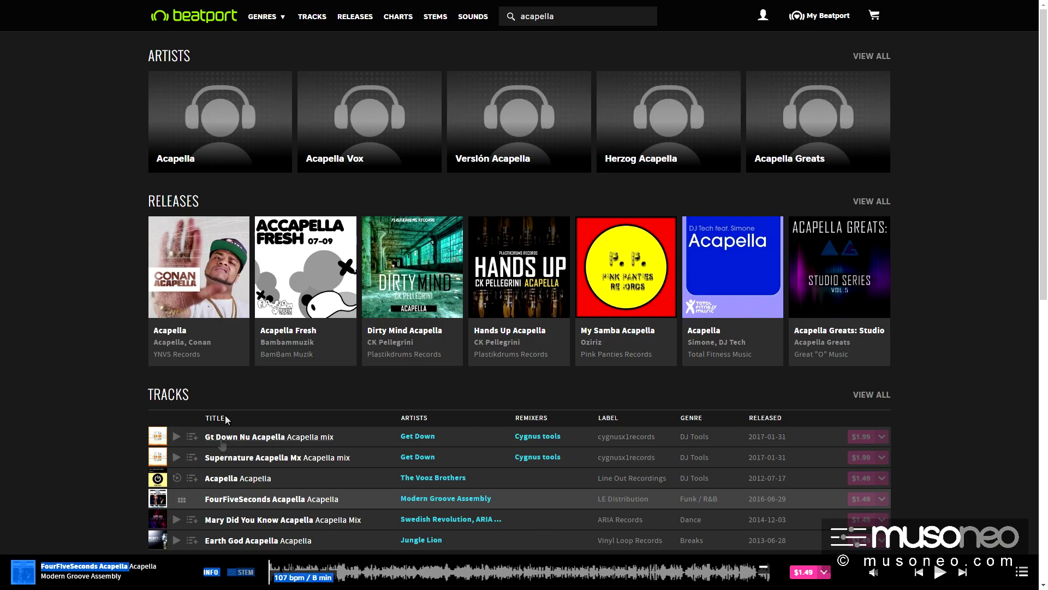
# Preview Supernature Acapella Mx and The Vooz Brothers' Acapella in Beatport's acapella search results, and pause playback.
pyautogui.click(177, 458)
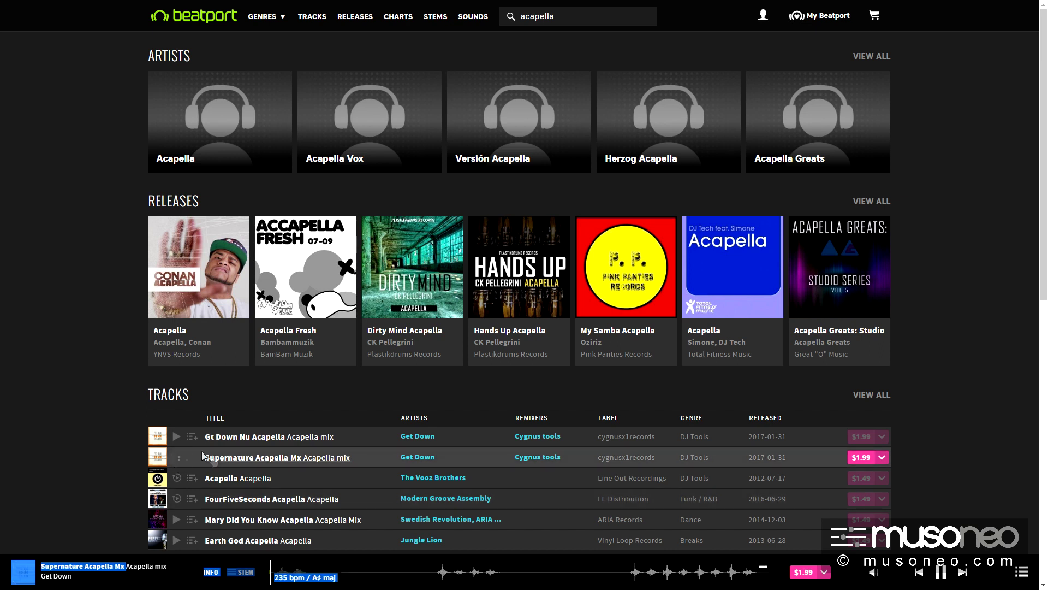
pyautogui.click(177, 478)
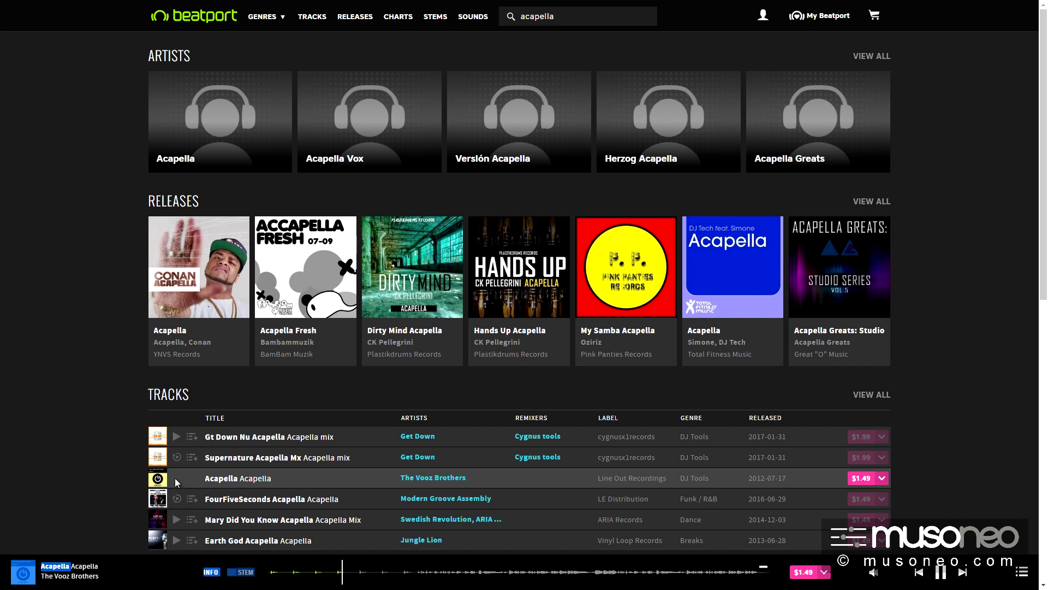
pyautogui.click(175, 478)
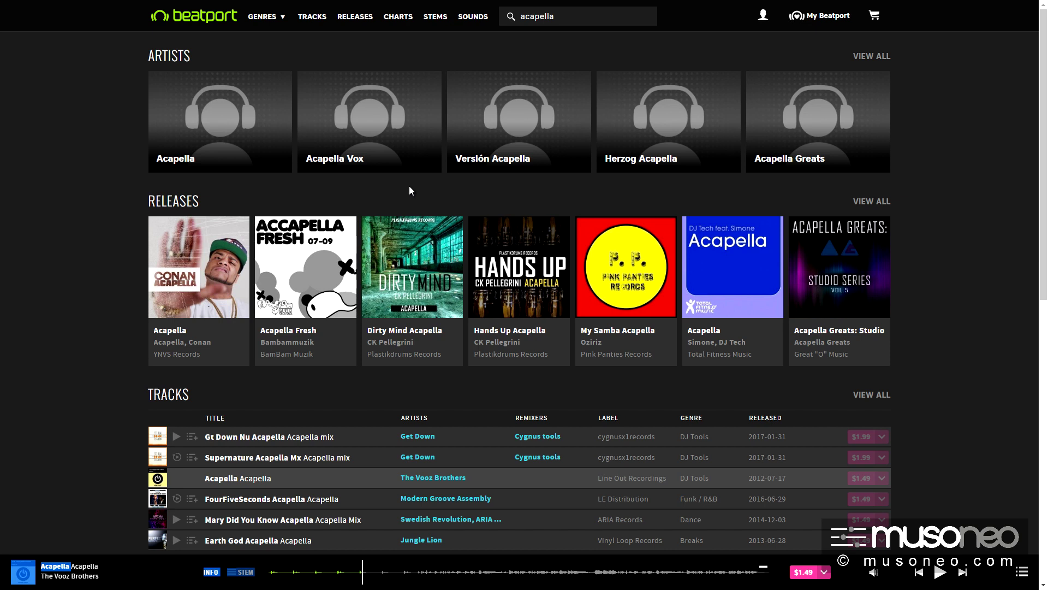
# Play Mary Did You Know Acapella on Beatport, view the incoming audio in WaveLab's maximized Wavescope, and restore the window layout.
pyautogui.click(176, 519)
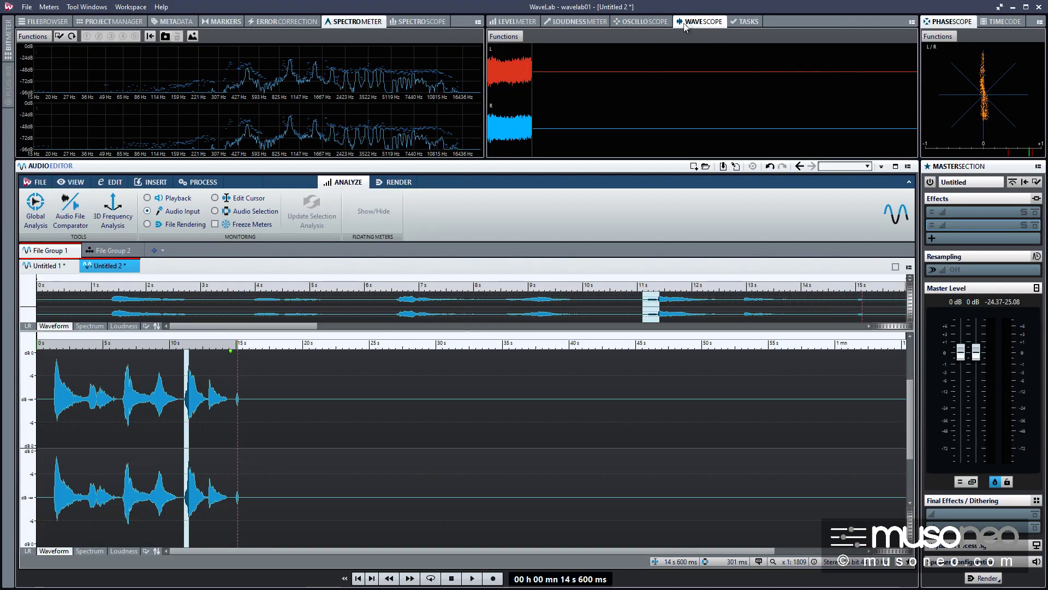
pyautogui.doubleClick(684, 22)
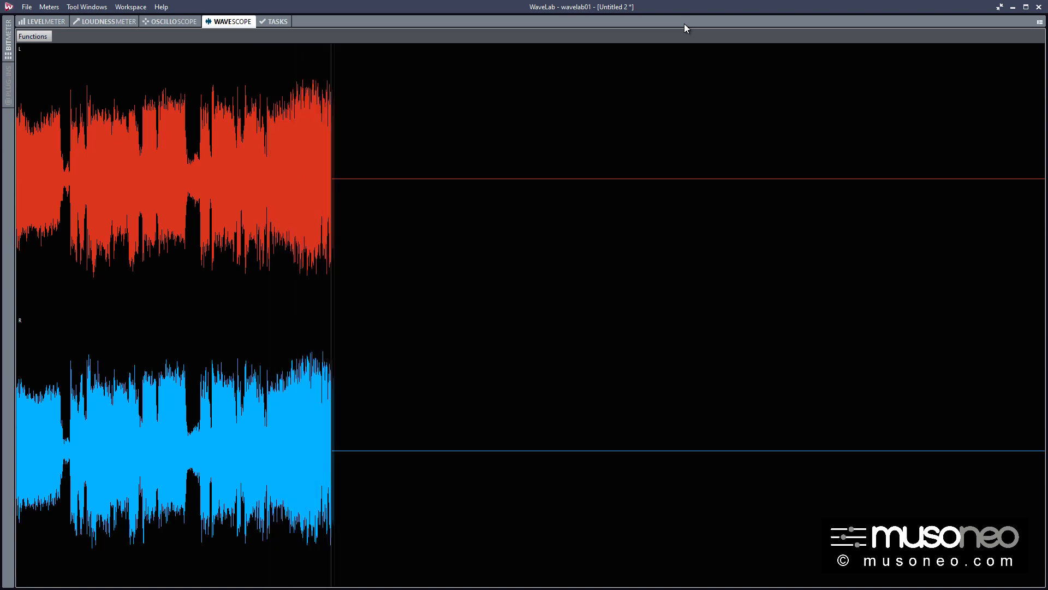
pyautogui.doubleClick(222, 21)
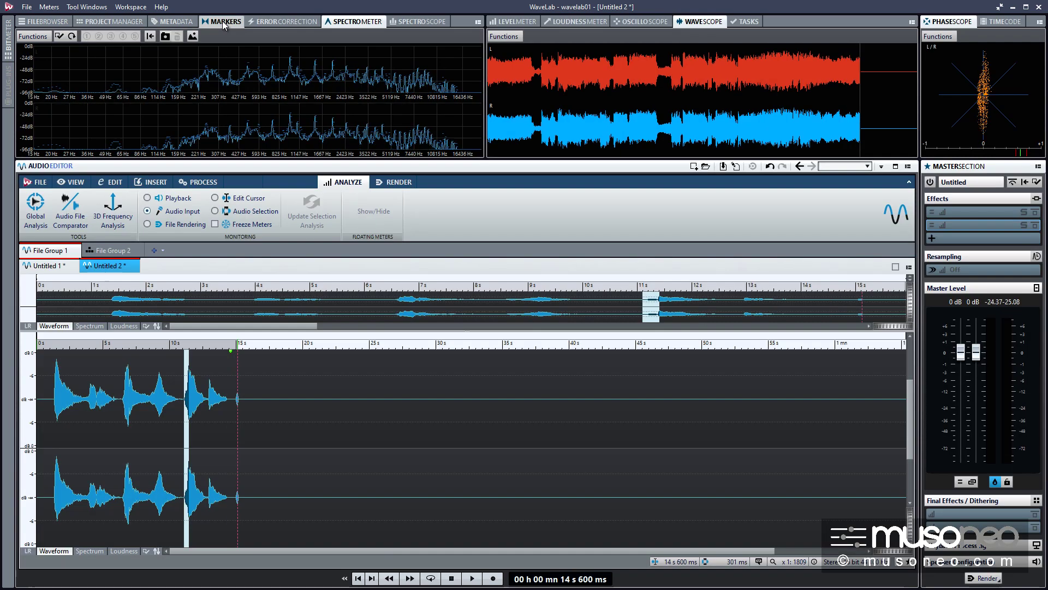
# Switch to the 2Track contests page, open The Dumplings remix contest, view the download terms for Tide of Time Vocal, and close them.
pyautogui.hotkey('alt', 'Tab')
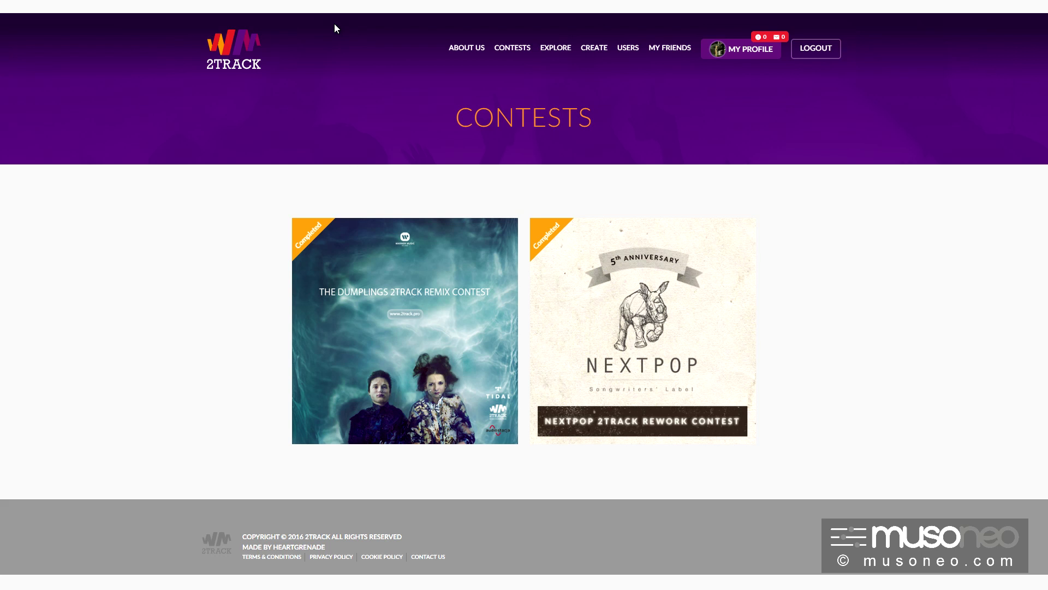
pyautogui.click(425, 273)
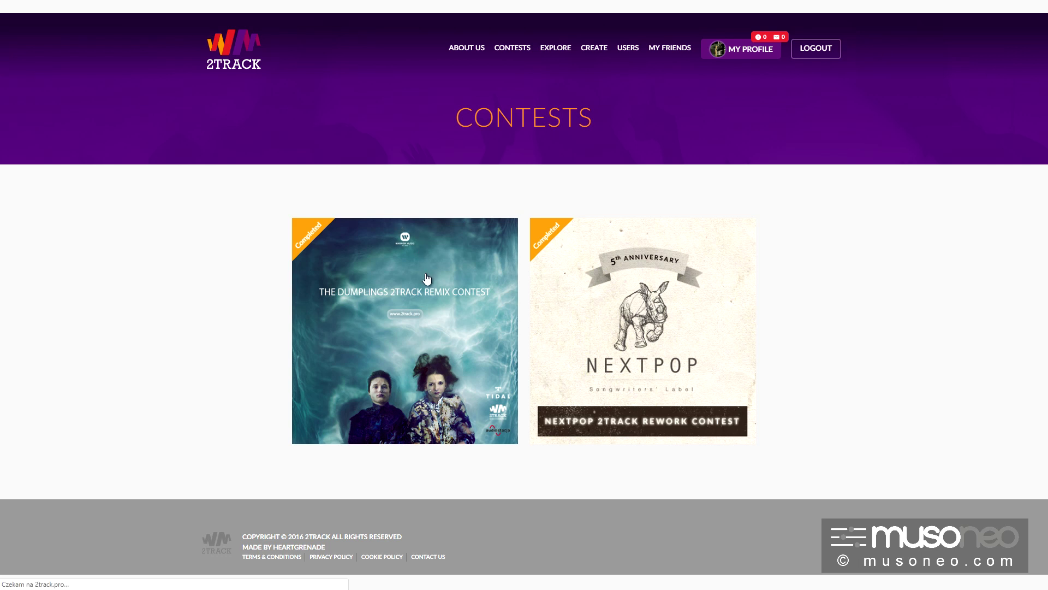
pyautogui.scroll(-3, 425, 274)
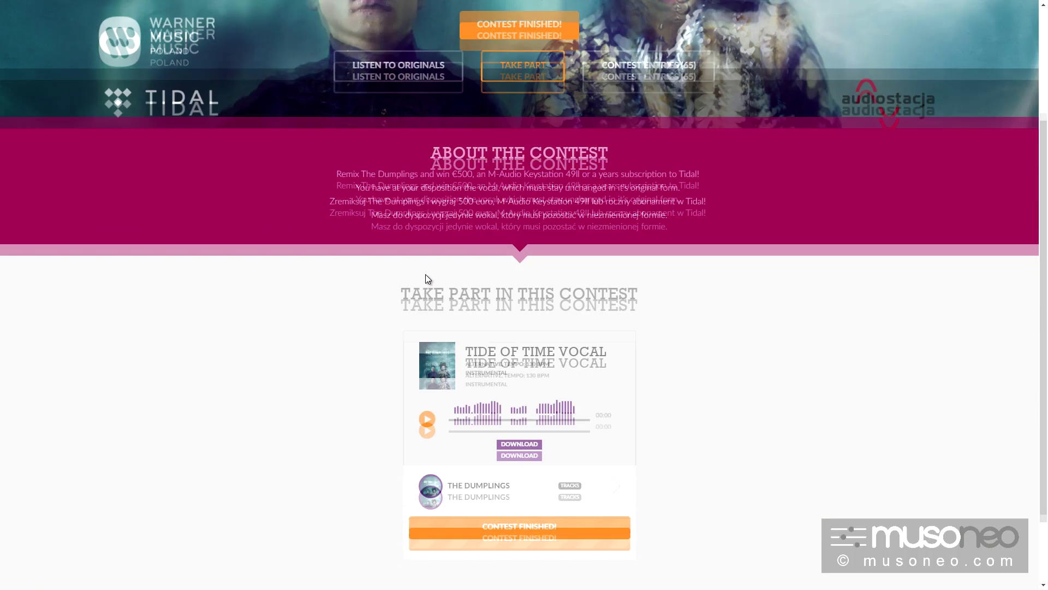
pyautogui.click(519, 444)
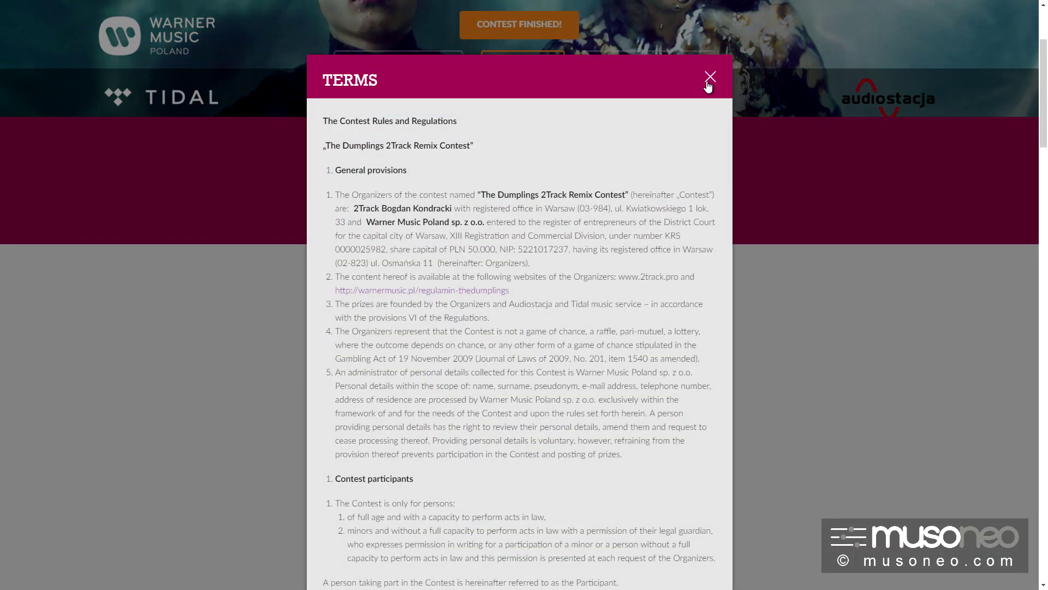
pyautogui.click(709, 78)
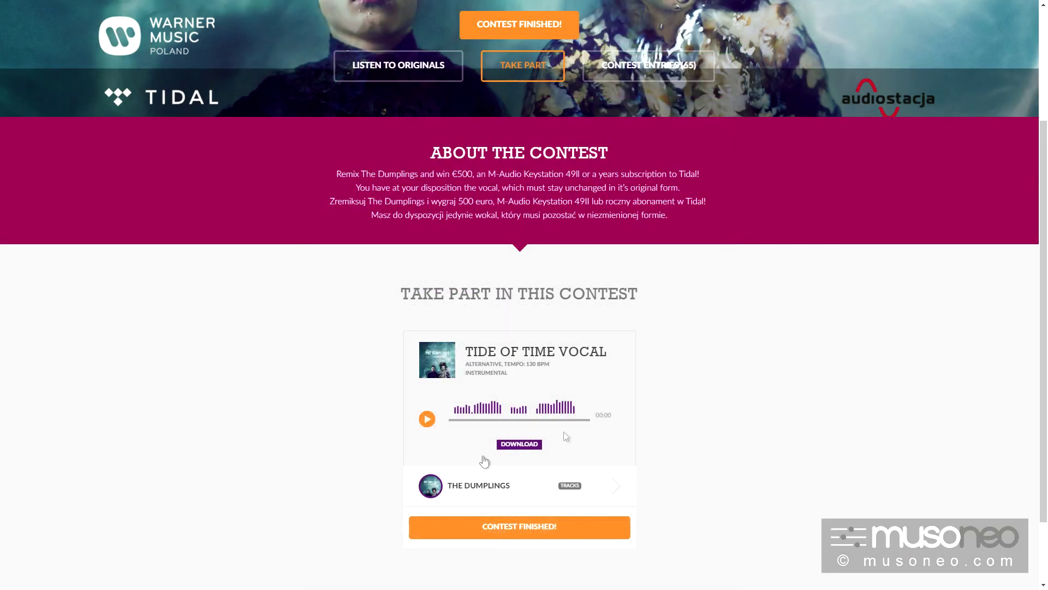
# Play Tide of Time Vocal, skip further into the track, examine its waveform in WaveLab's Wavescope, and pause playback.
pyautogui.click(427, 419)
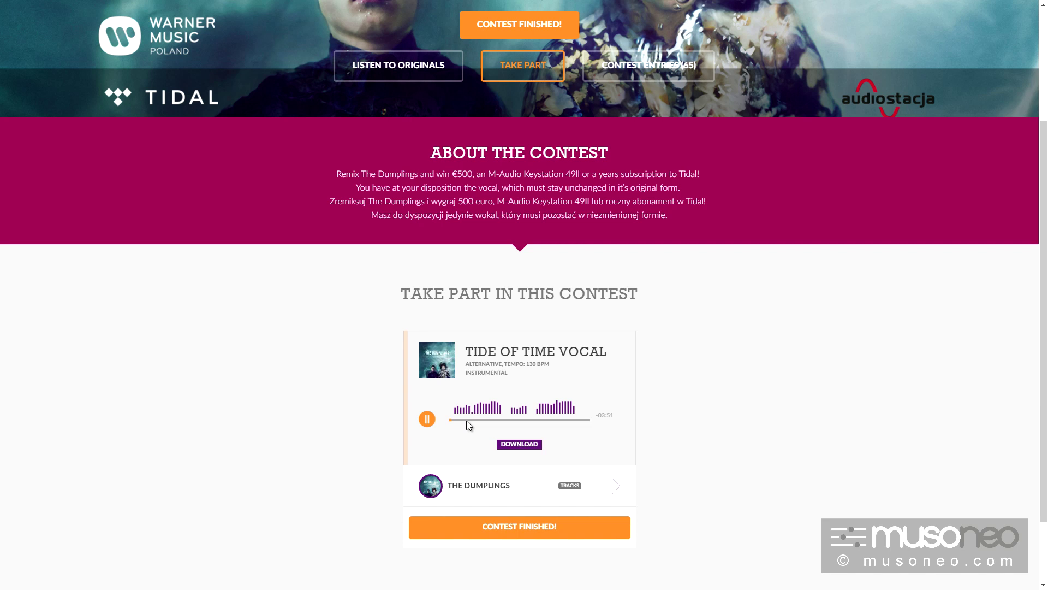
pyautogui.click(467, 420)
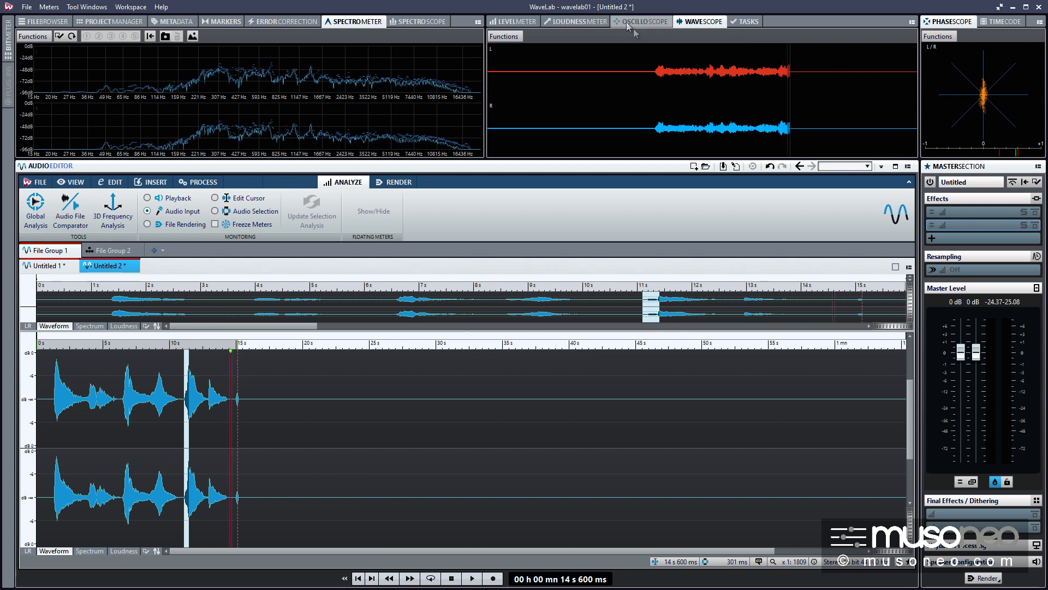
pyautogui.doubleClick(696, 22)
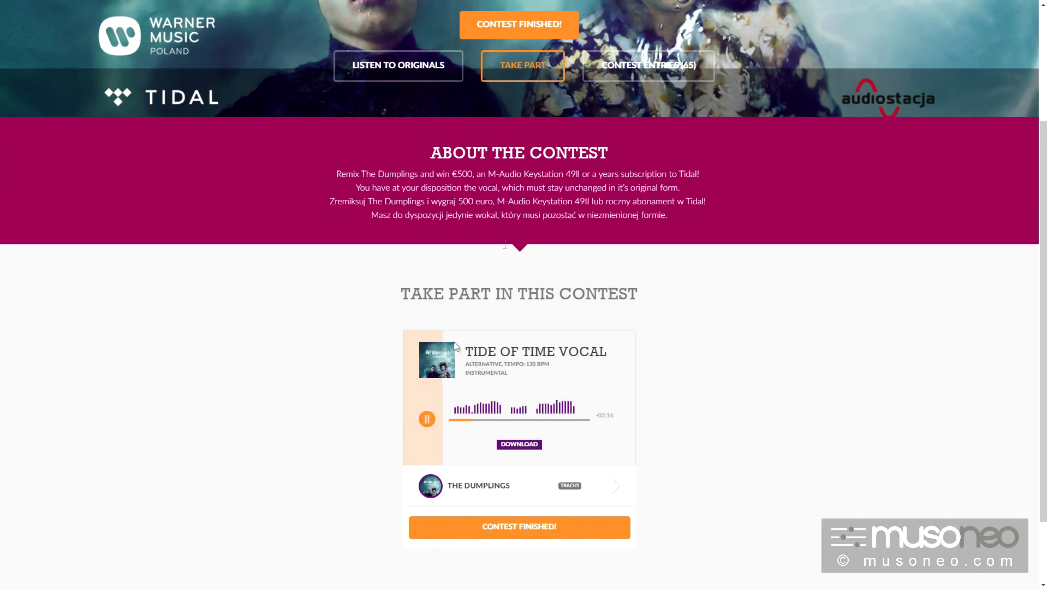
pyautogui.click(428, 420)
# Switch to the Fallin In set in Ableton Live and show it full screen with the browser hidden and MIDI mapping off.
pyautogui.hotkey('alt', 'Tab')
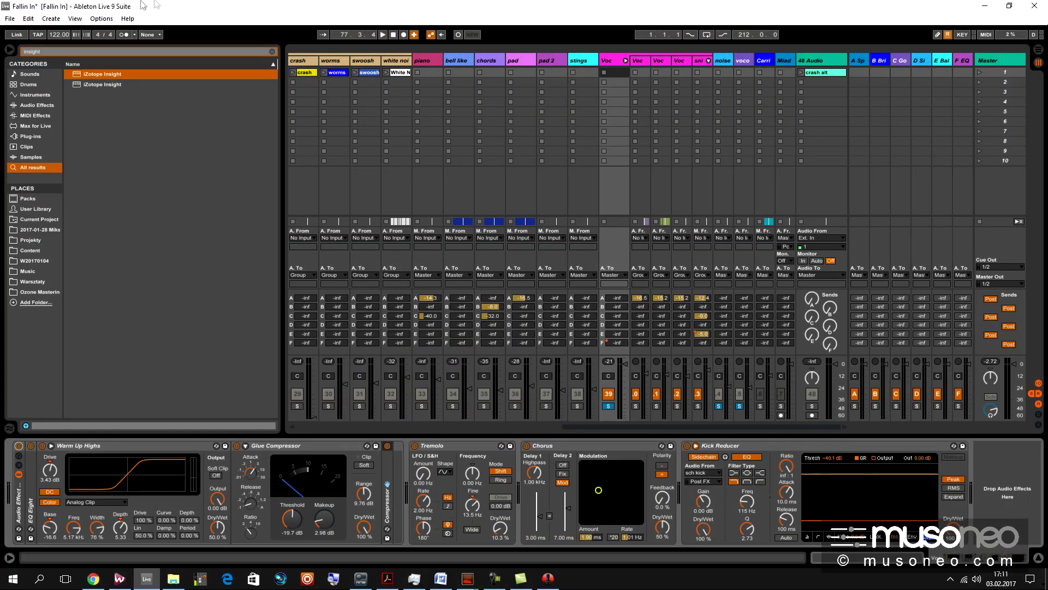
pyautogui.click(102, 18)
pyautogui.click(110, 30)
pyautogui.click(74, 19)
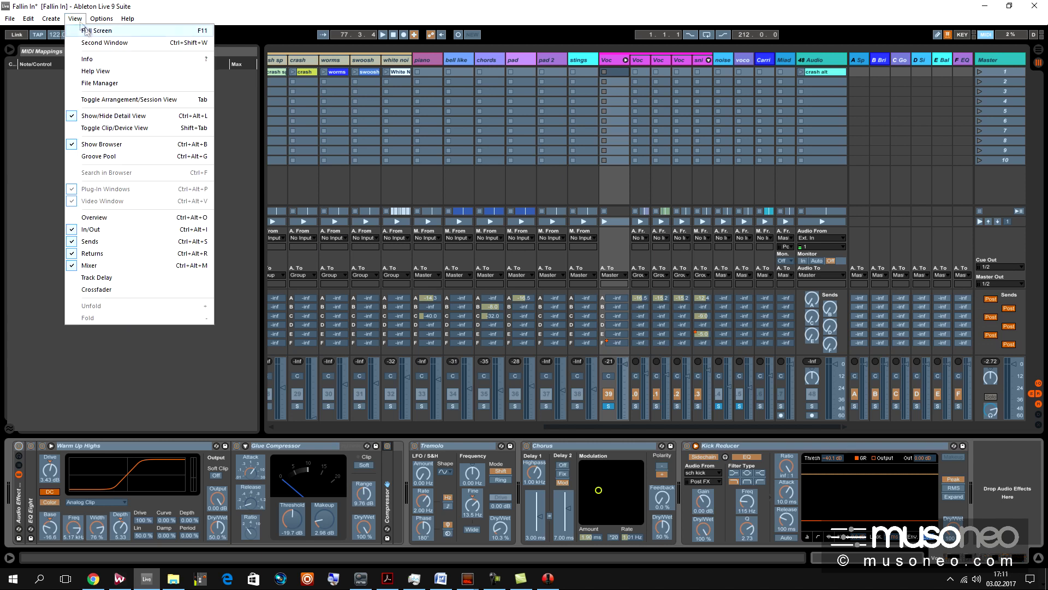
pyautogui.click(86, 31)
pyautogui.click(10, 26)
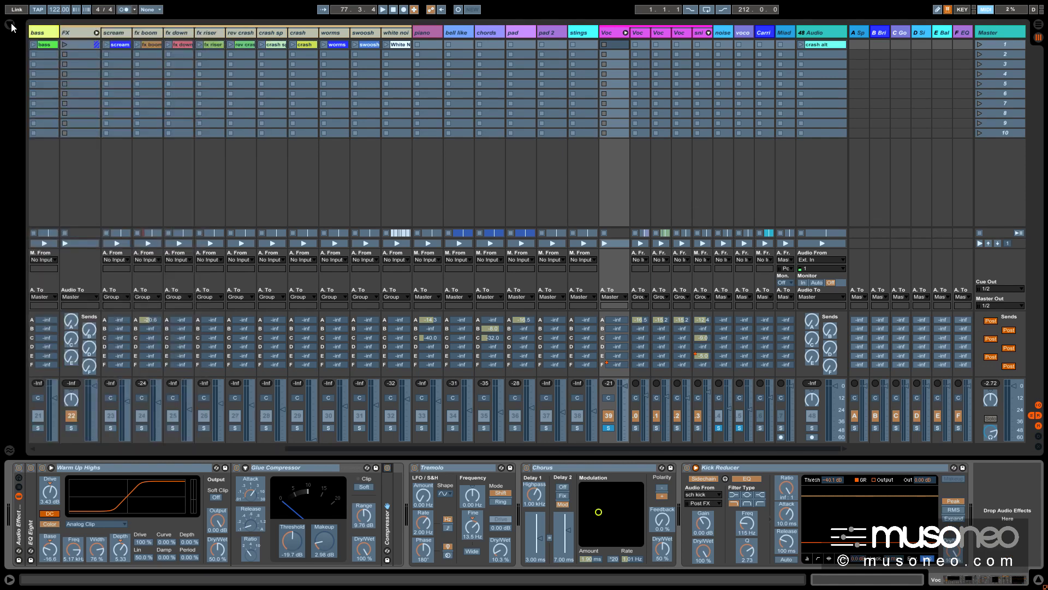
pyautogui.click(424, 32)
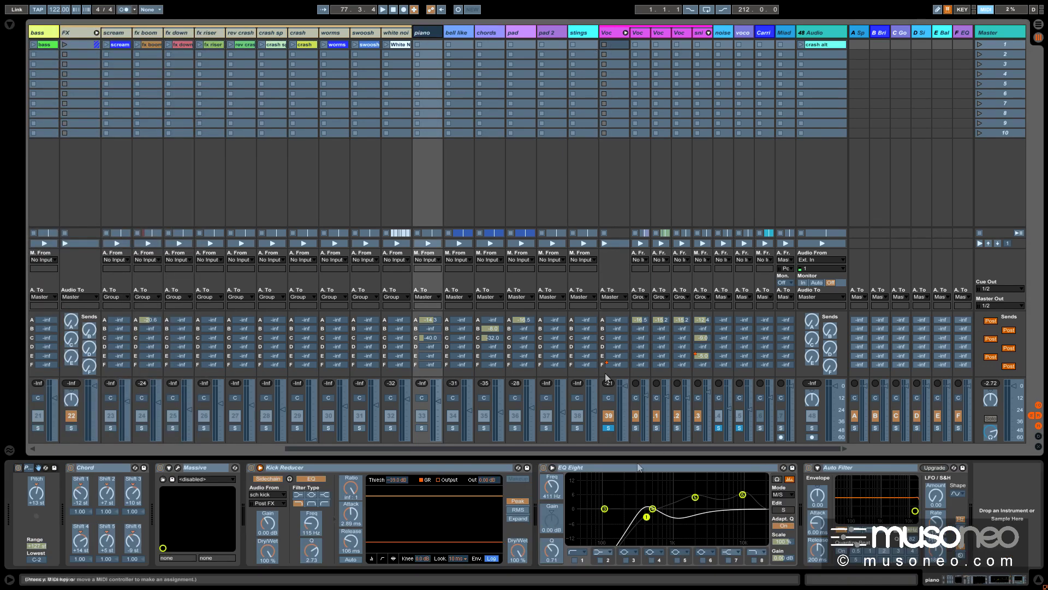
pyautogui.click(981, 10)
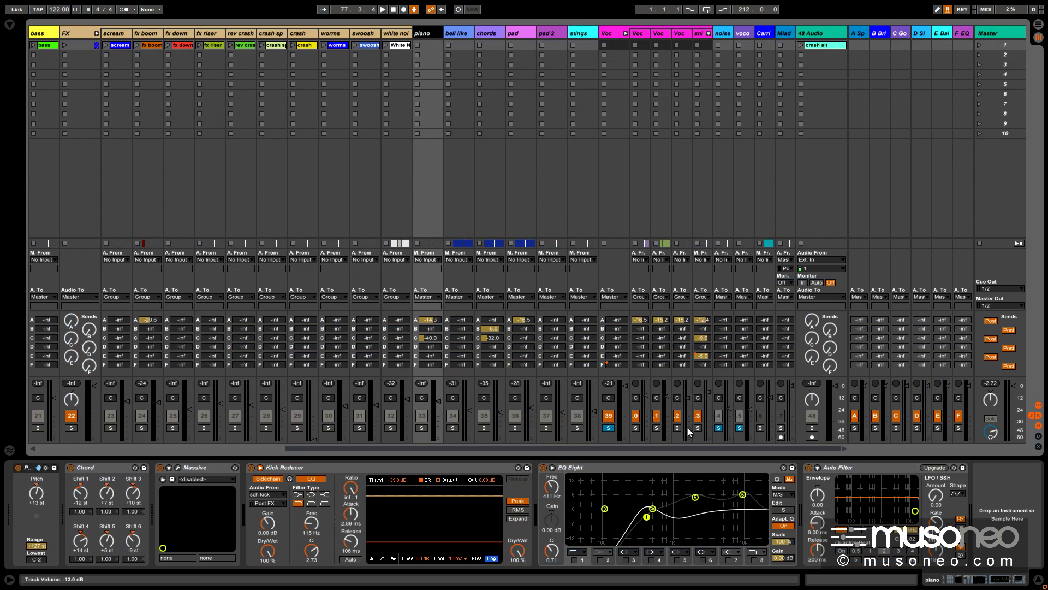
# Play the song and deactivate return track A and the Voc group, track 39.
pyautogui.press('space')
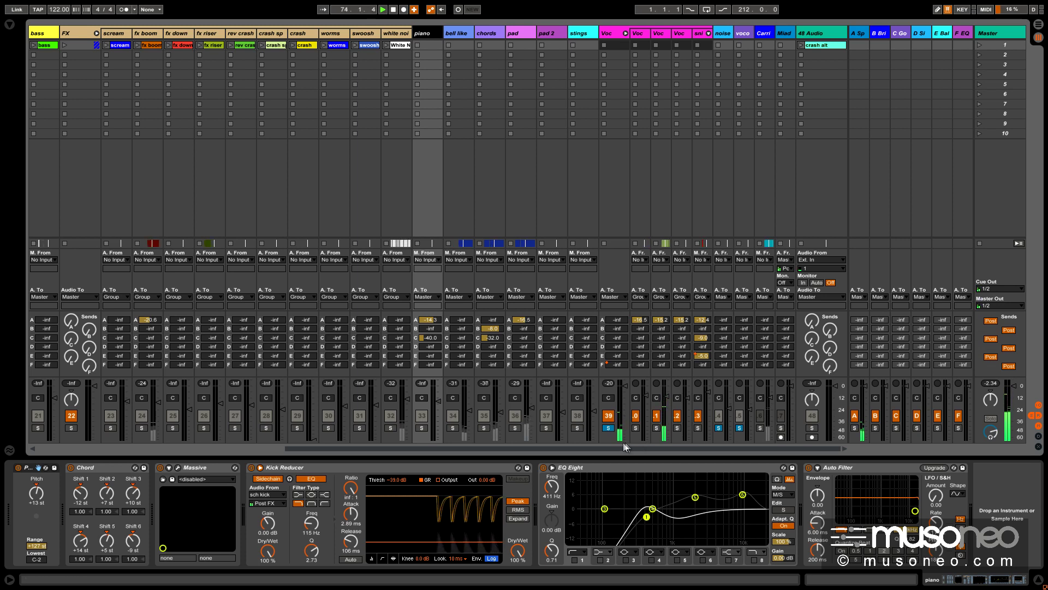
pyautogui.click(855, 416)
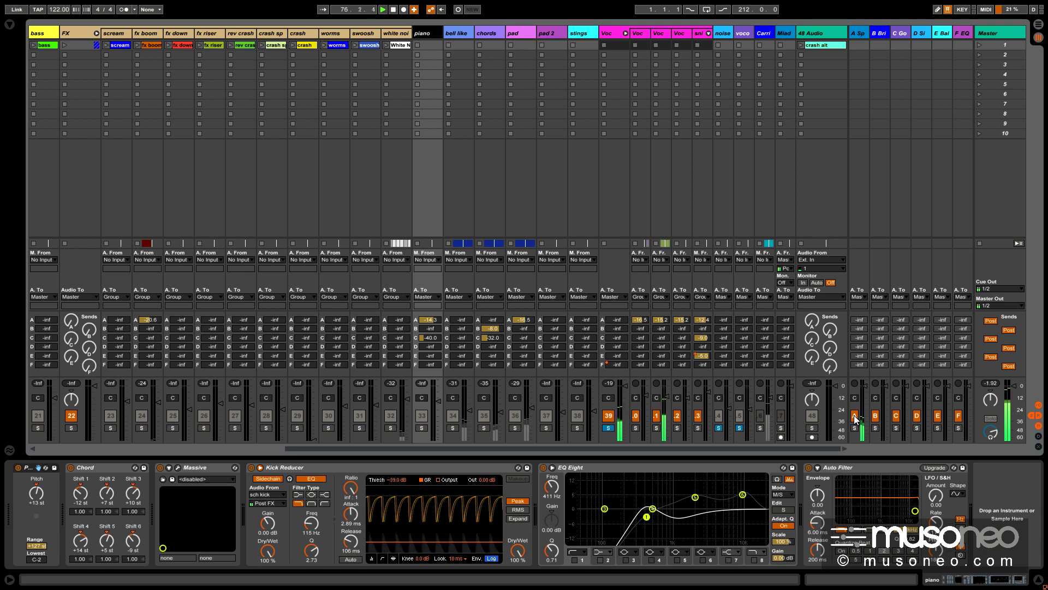
pyautogui.click(608, 416)
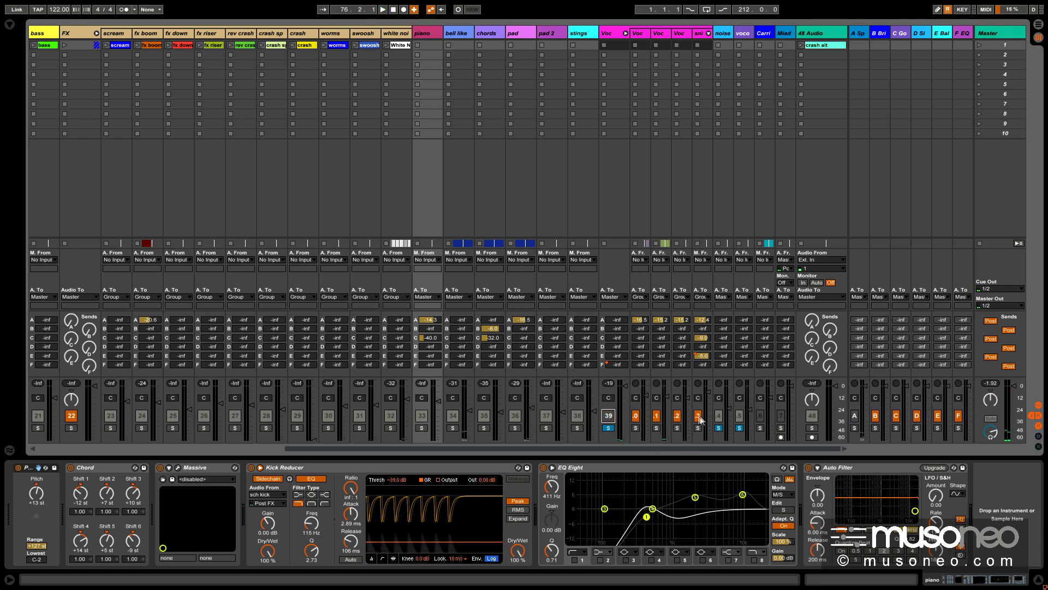
# Reactivate the Voc group, switch off its effect rack, Chorus and Tremolo, play the song, and switch off Kick Reducer.
pyautogui.click(608, 416)
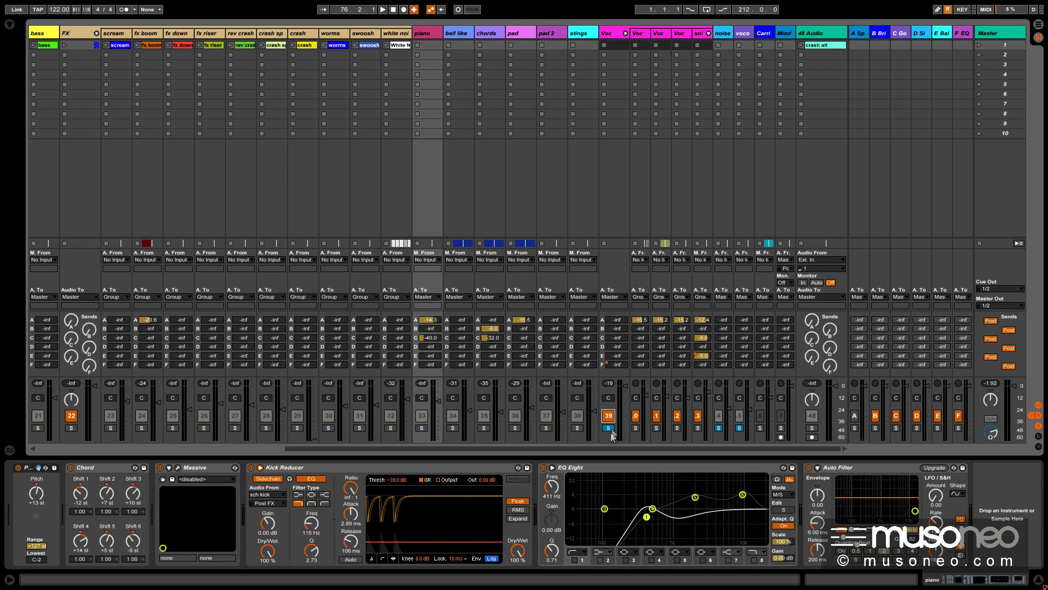
pyautogui.click(600, 38)
pyautogui.click(18, 467)
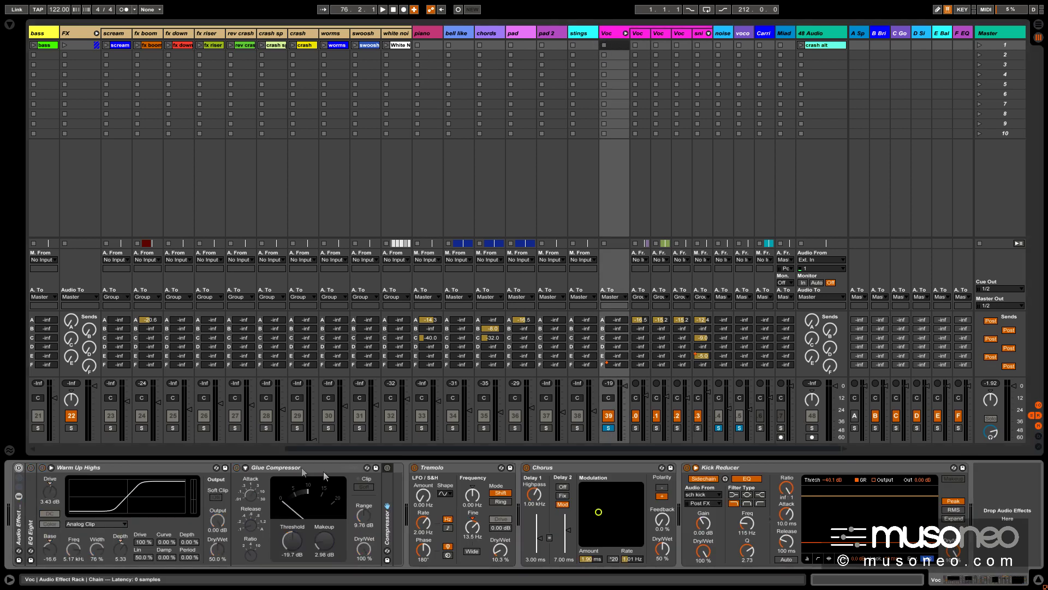
pyautogui.click(526, 467)
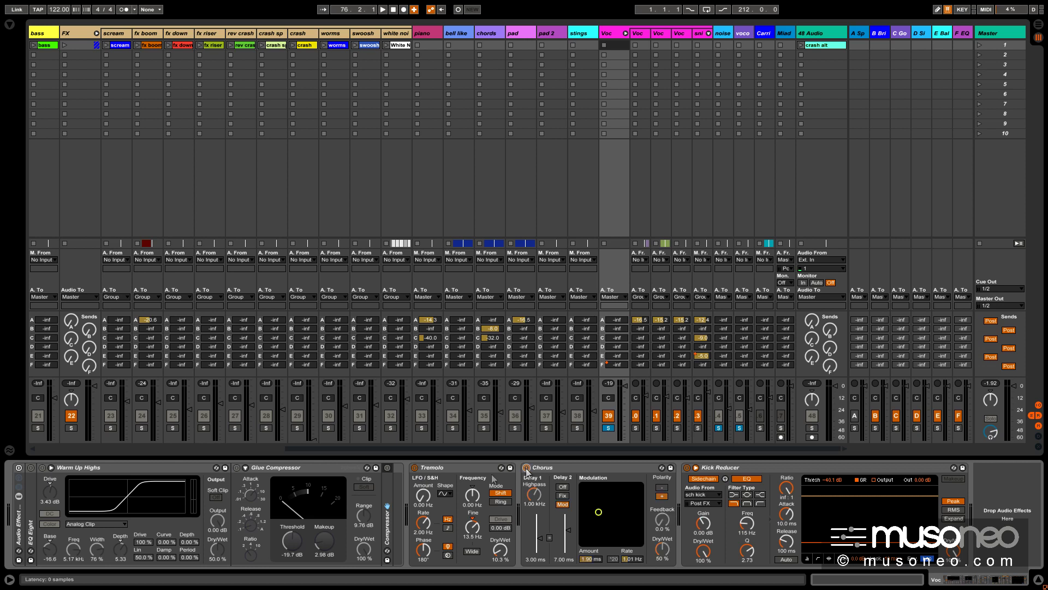
pyautogui.click(414, 468)
pyautogui.press('space')
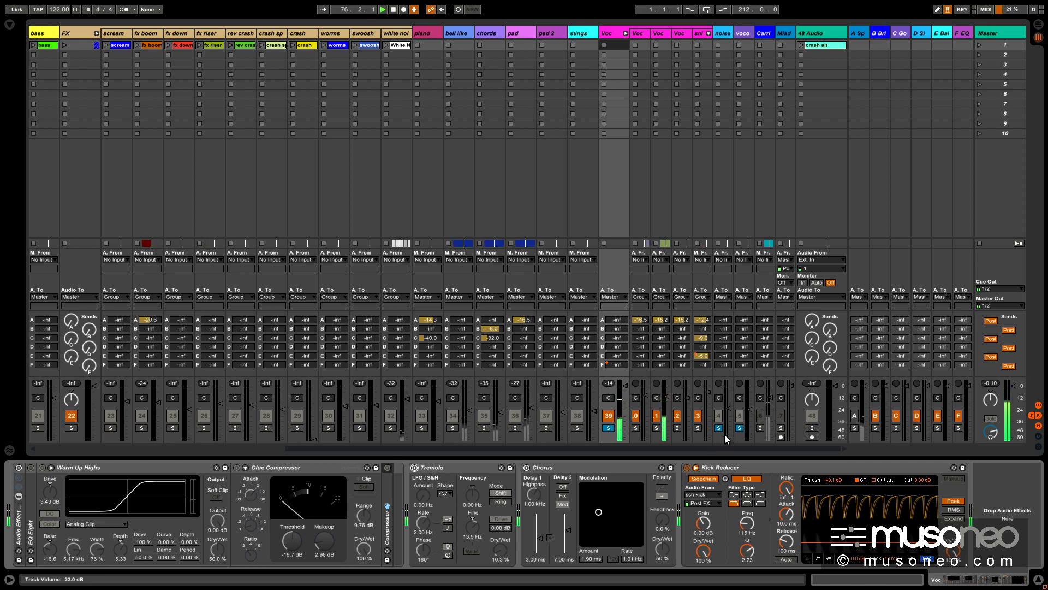
pyautogui.click(687, 467)
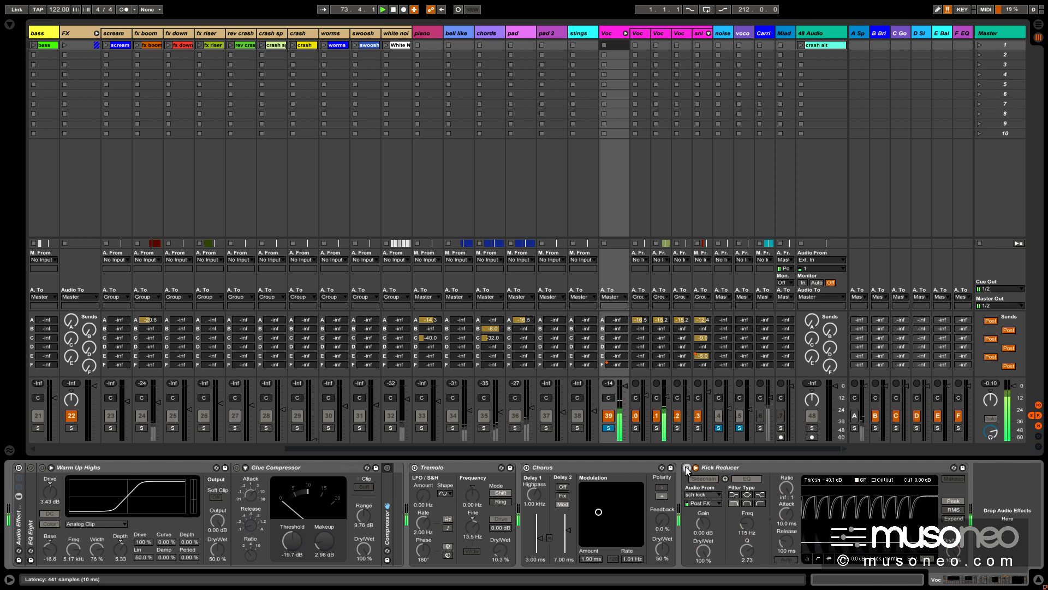
# Switch the Voc group's effect rack, Tremolo and Chorus back on and reactivate return track A.
pyautogui.click(19, 468)
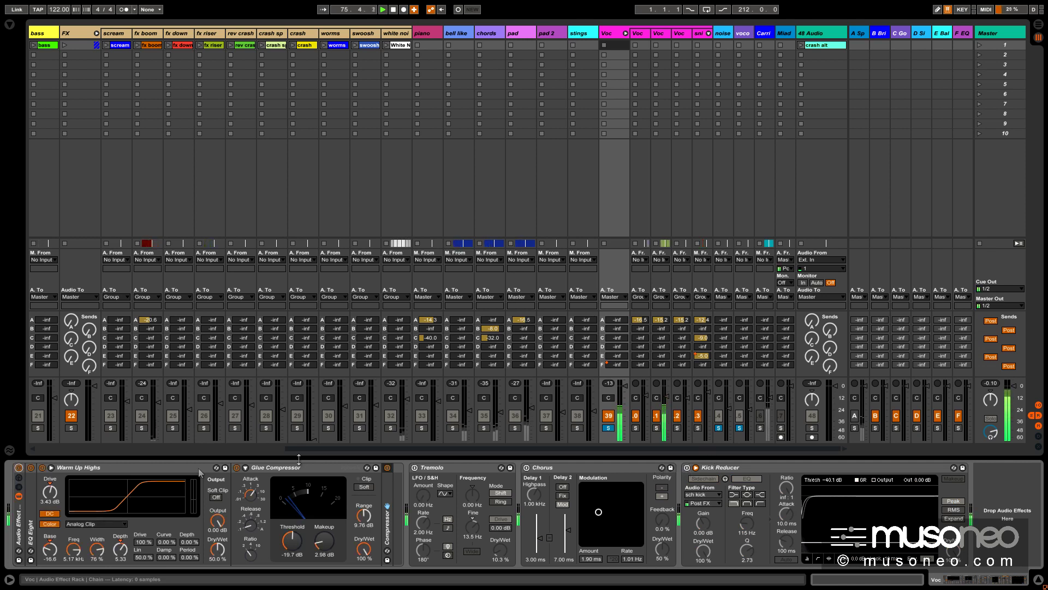
pyautogui.click(414, 468)
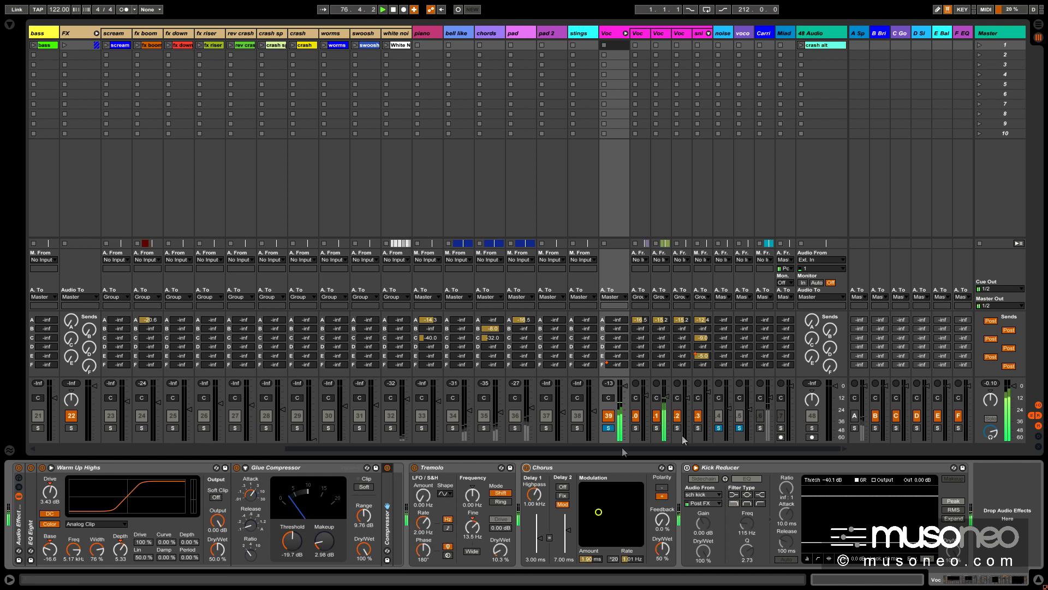
pyautogui.click(855, 416)
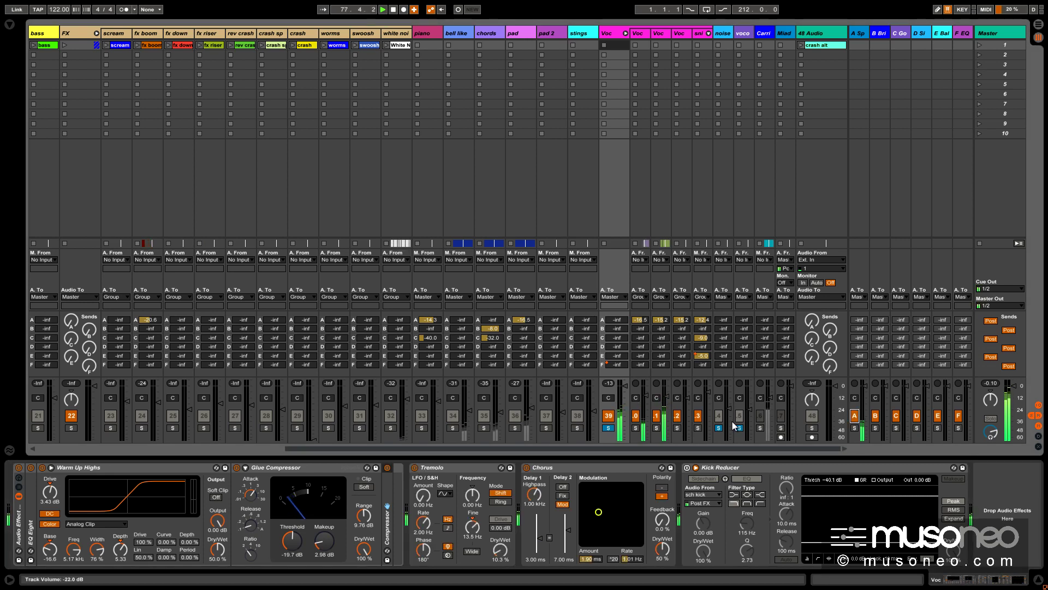
# Look through the device chains of two vocal tracks, the stings track and the Voc group.
pyautogui.click(644, 33)
pyautogui.click(657, 37)
pyautogui.click(578, 33)
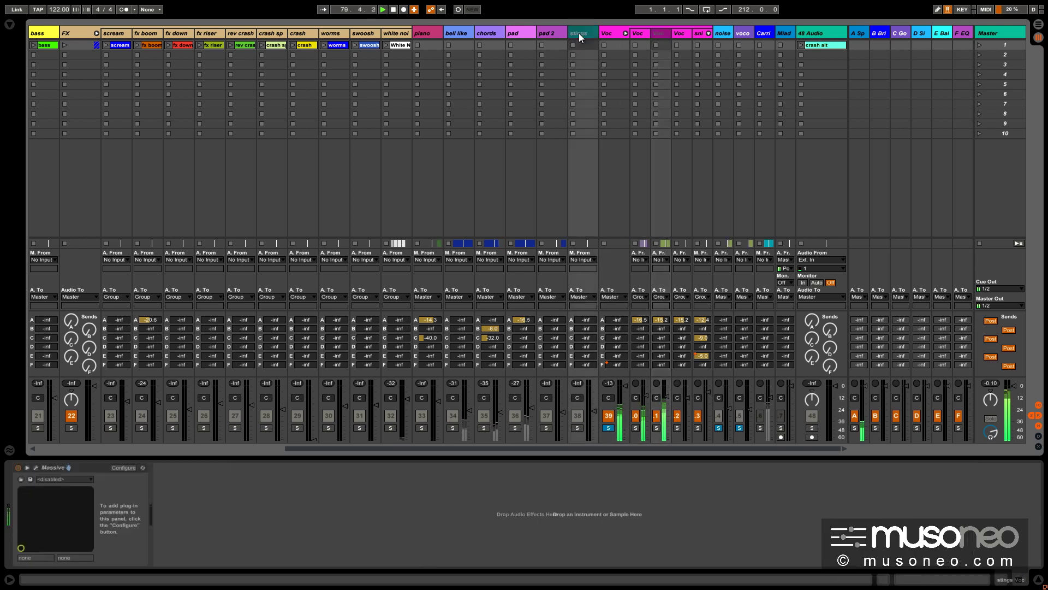
pyautogui.click(621, 32)
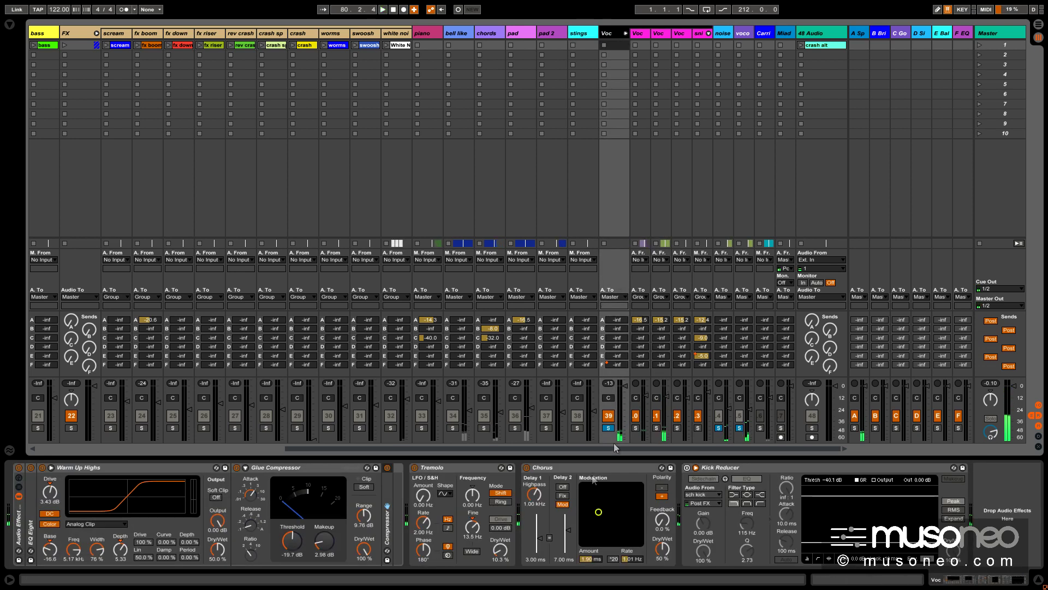
# Toggle the Voc group's solo, show the arrangement, and play it from the second "drop" section before "voc in" and then from "chorus 1".
pyautogui.click(608, 427)
pyautogui.press('Tab')
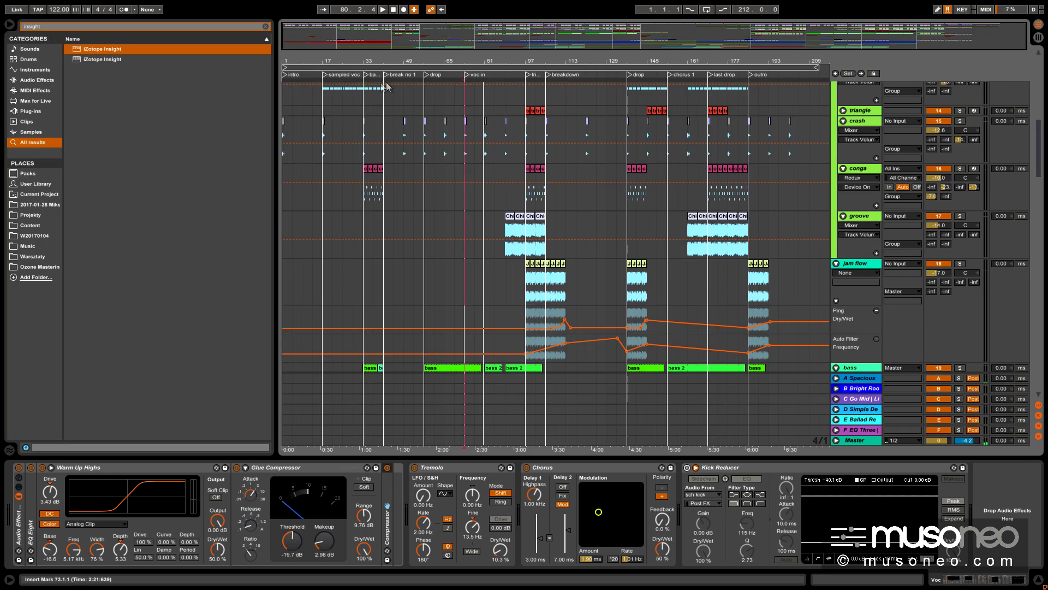
pyautogui.click(437, 76)
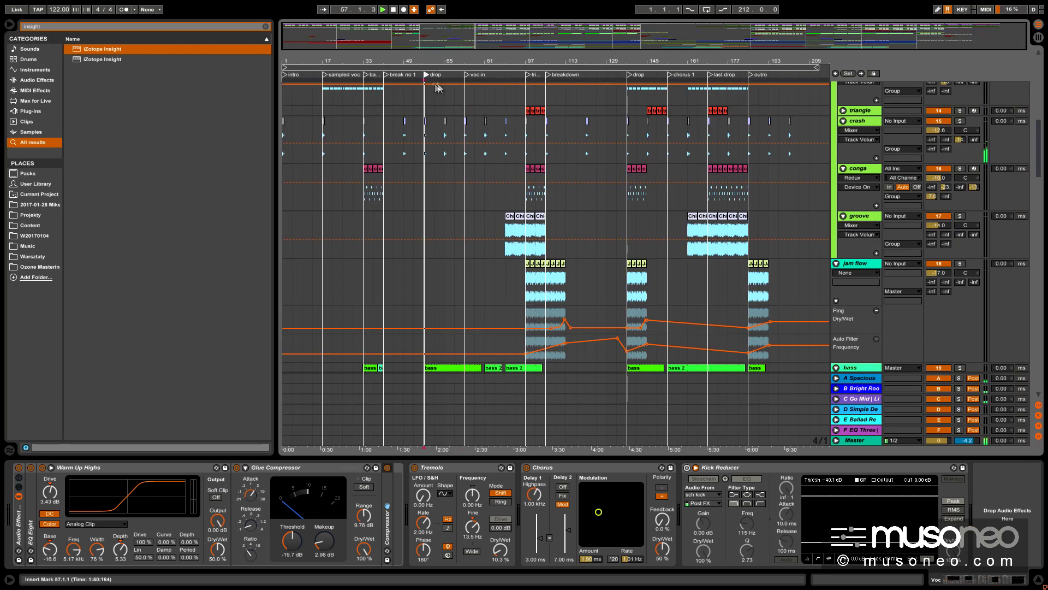
pyautogui.click(670, 75)
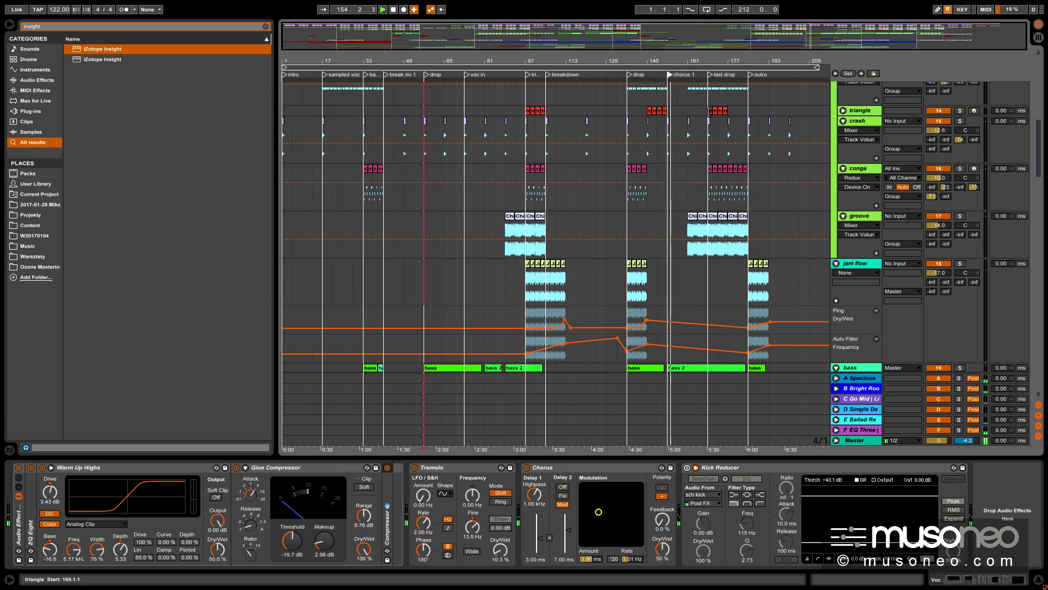
# Clear the browser search and hide the browser.
pyautogui.click(266, 26)
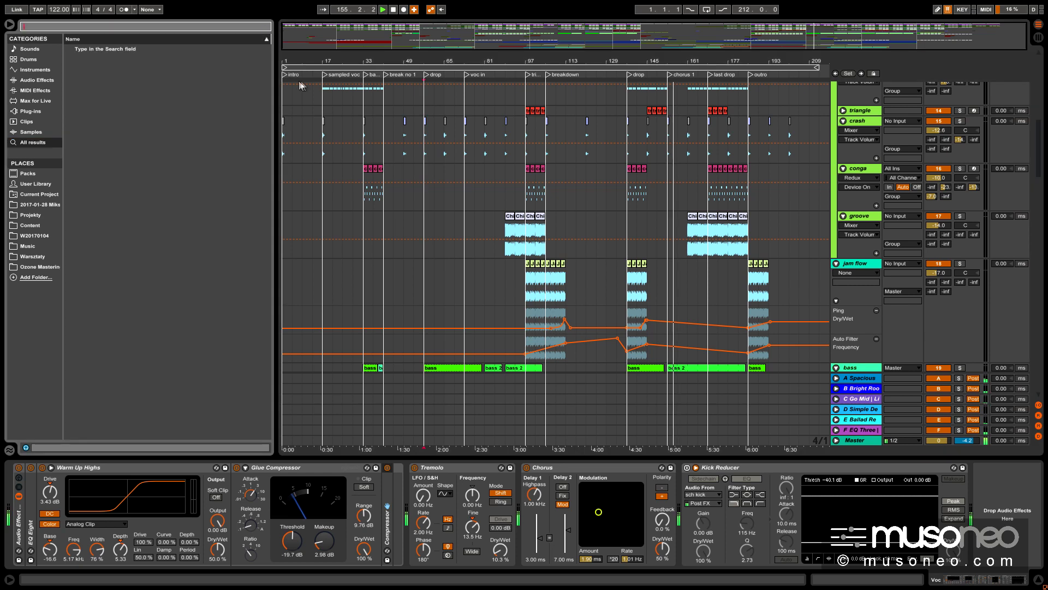
pyautogui.click(10, 24)
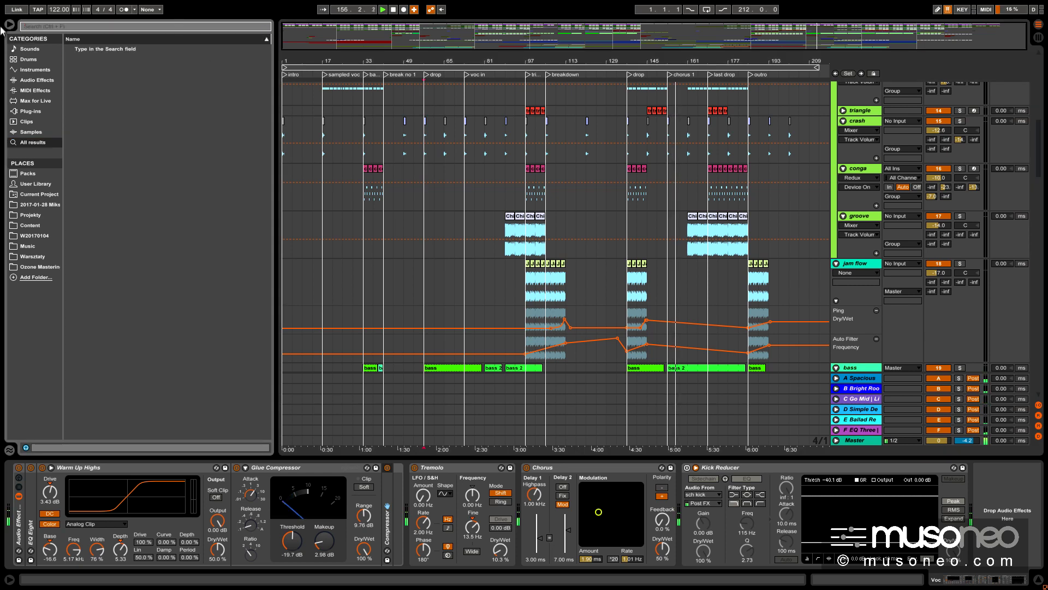
pyautogui.click(9, 23)
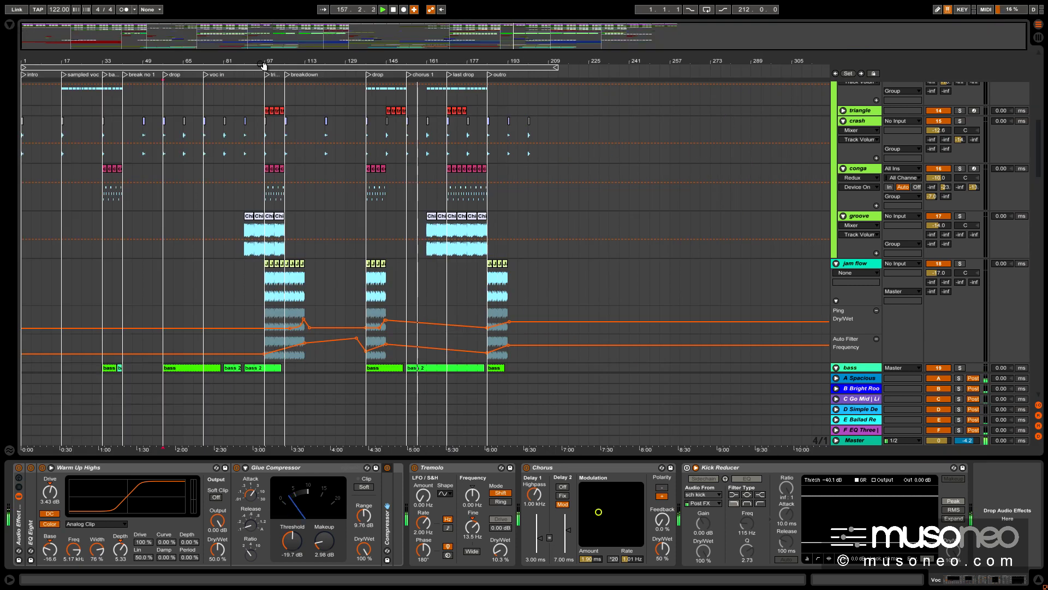
# Return to the Session mixer and toggle the solo of the Voc group, track 39.
pyautogui.press('Tab')
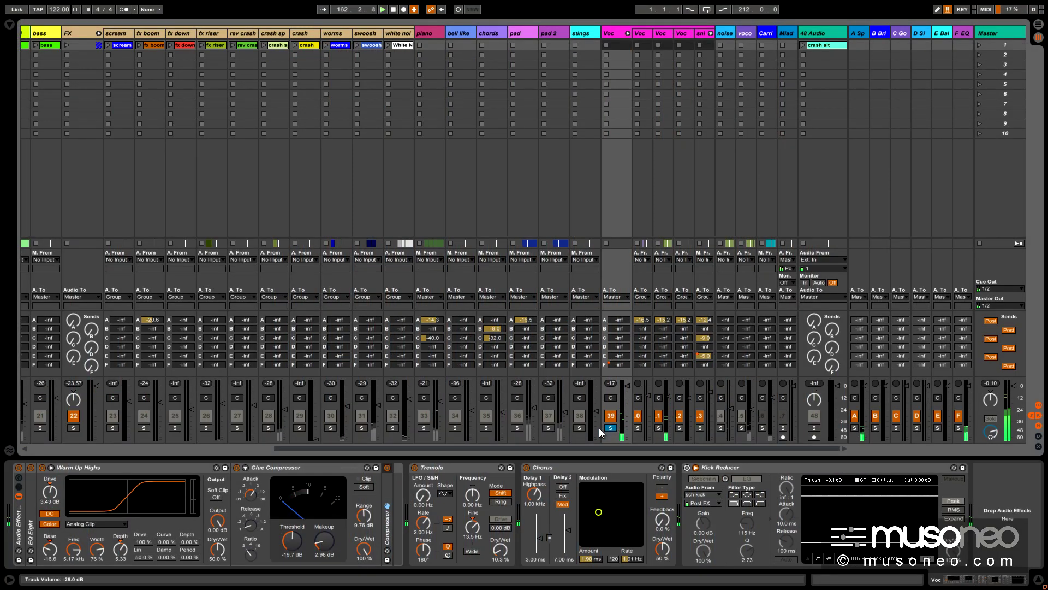
pyautogui.click(610, 427)
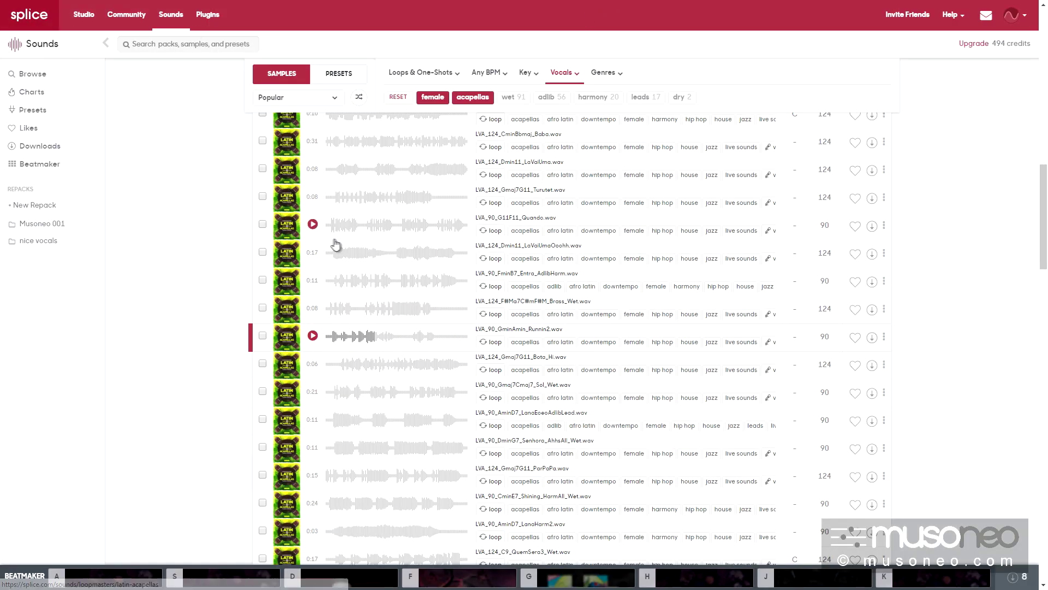
# Switch to Splice, open the Sounds start page, and browse the Vocals instrument category.
pyautogui.click(183, 25)
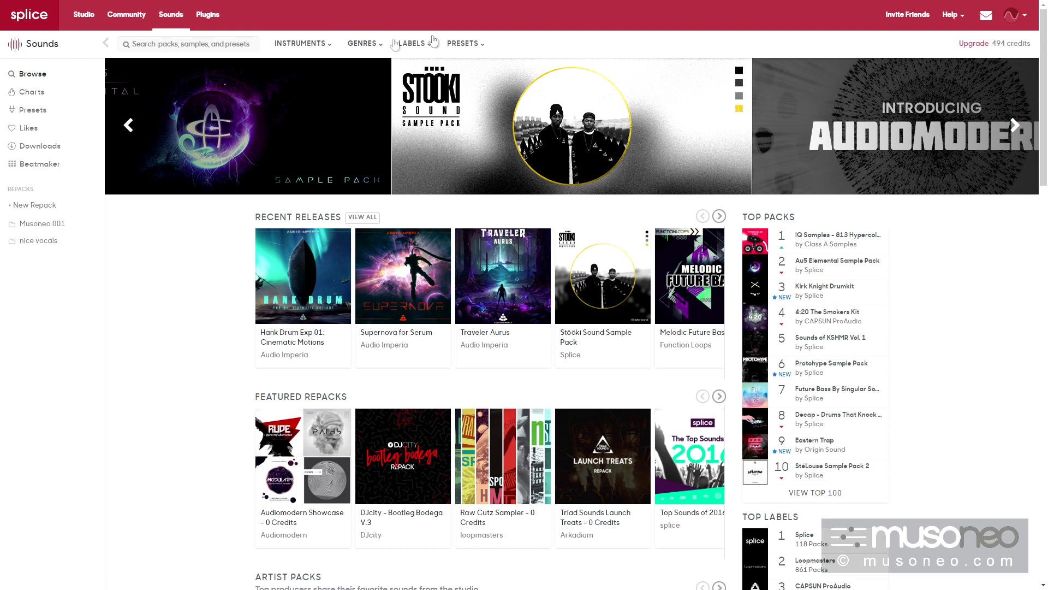
pyautogui.click(308, 47)
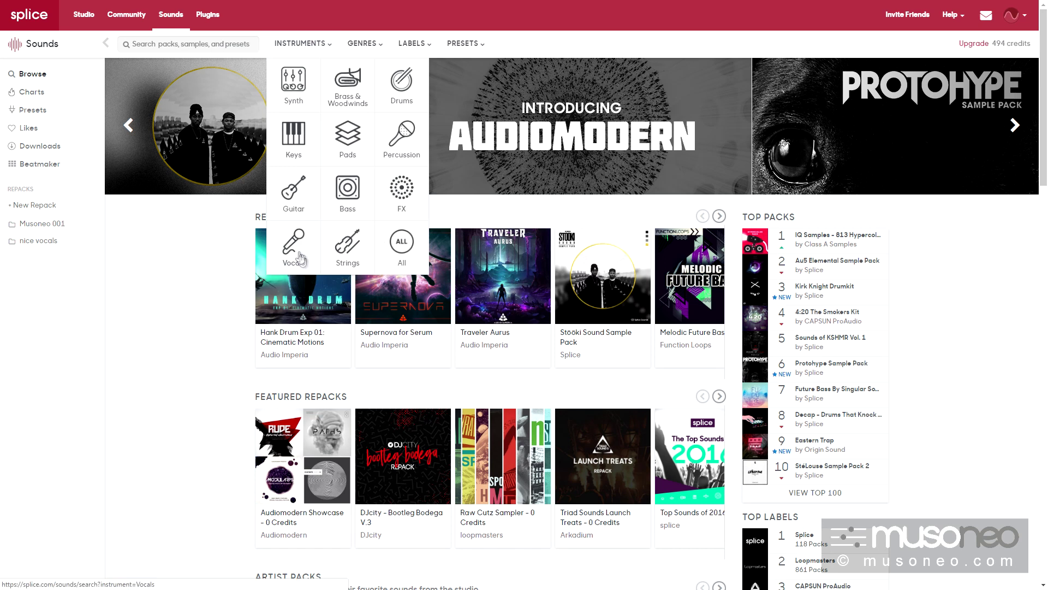
pyautogui.click(300, 255)
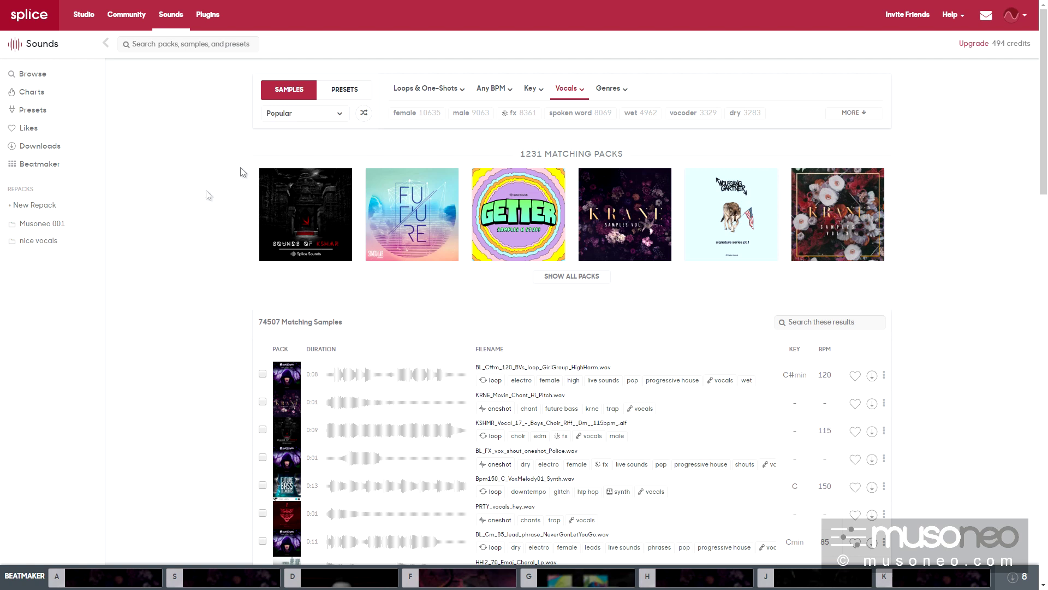
# Filter the vocal samples by the female tag and expand the full list of tags.
pyautogui.click(438, 115)
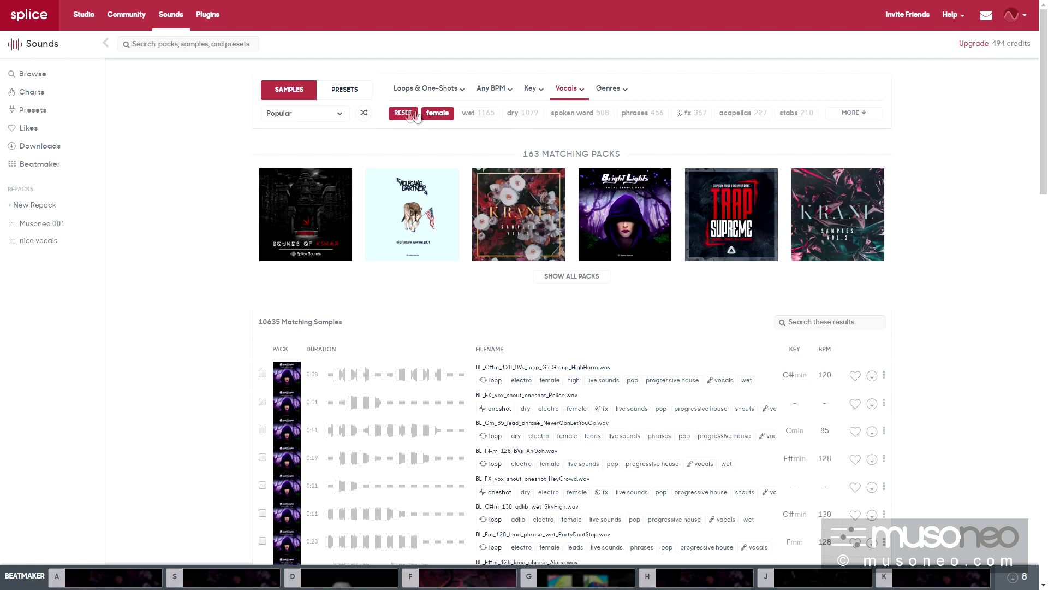
pyautogui.click(852, 113)
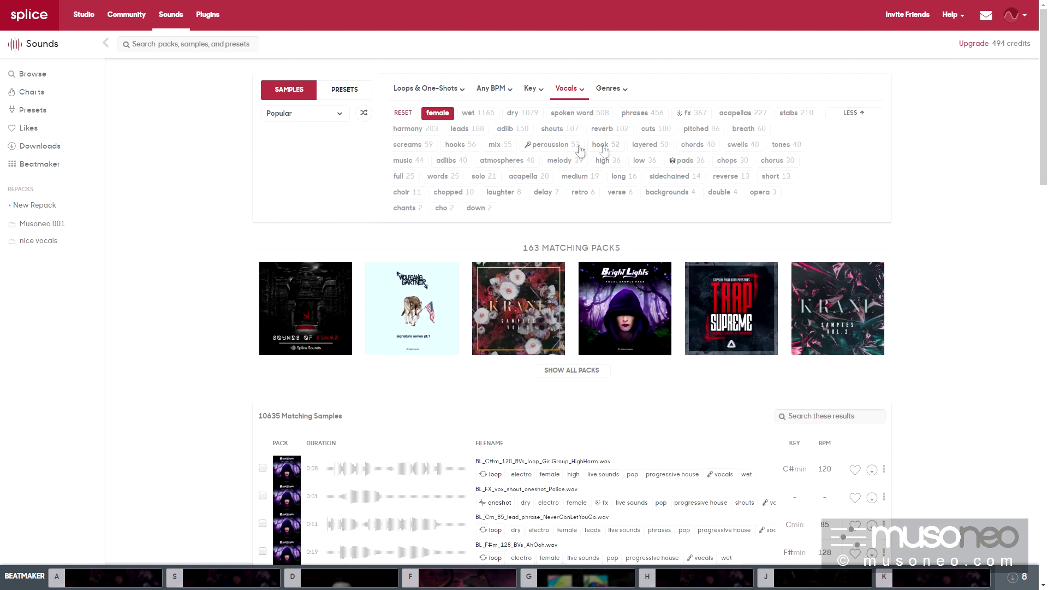